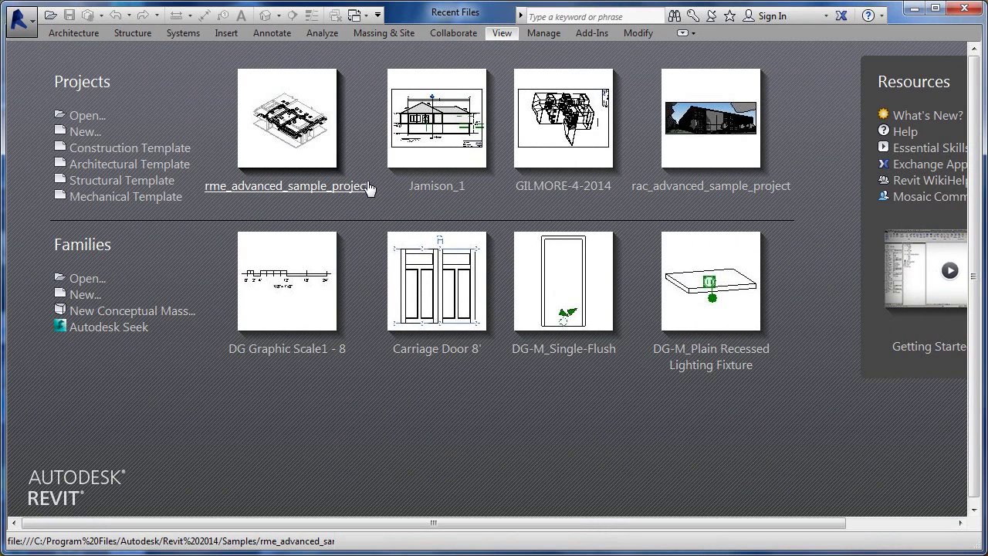
- Select the rme_advanced_sample_project thumbnail on the Recent Files start page
left_click(363, 186)
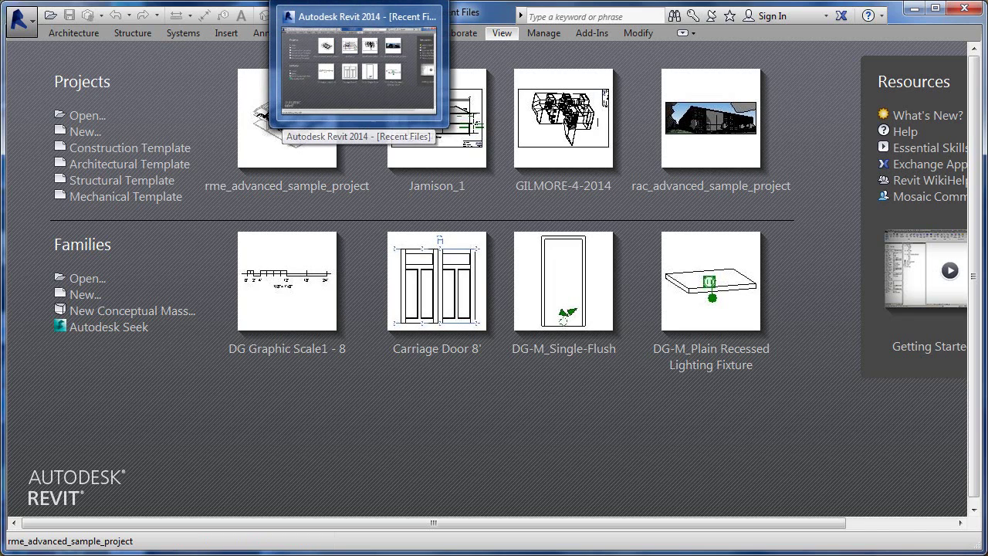
- Open rme_advanced_sample_project.rvt from the Sample Files folder
left_click(31, 29)
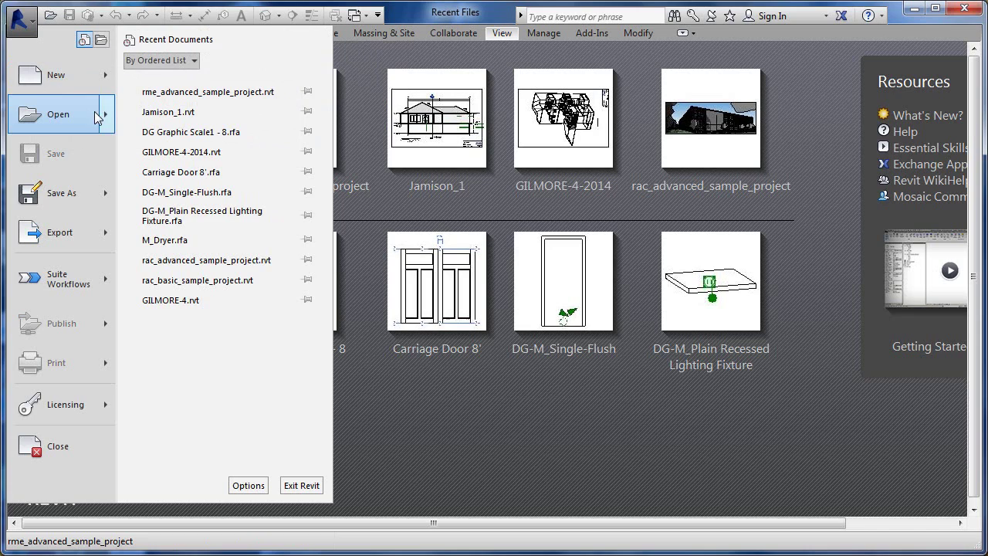
mouse_move(58, 115)
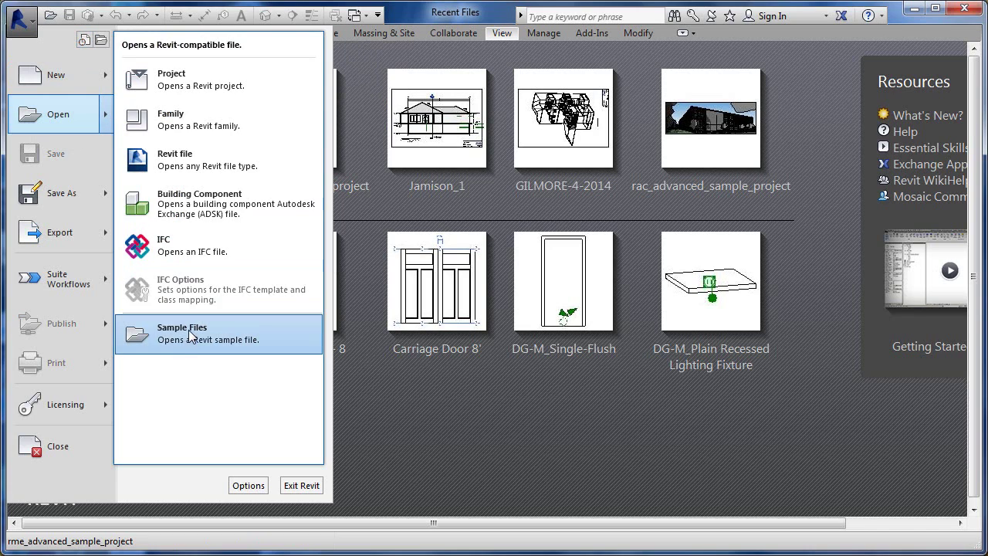
left_click(188, 329)
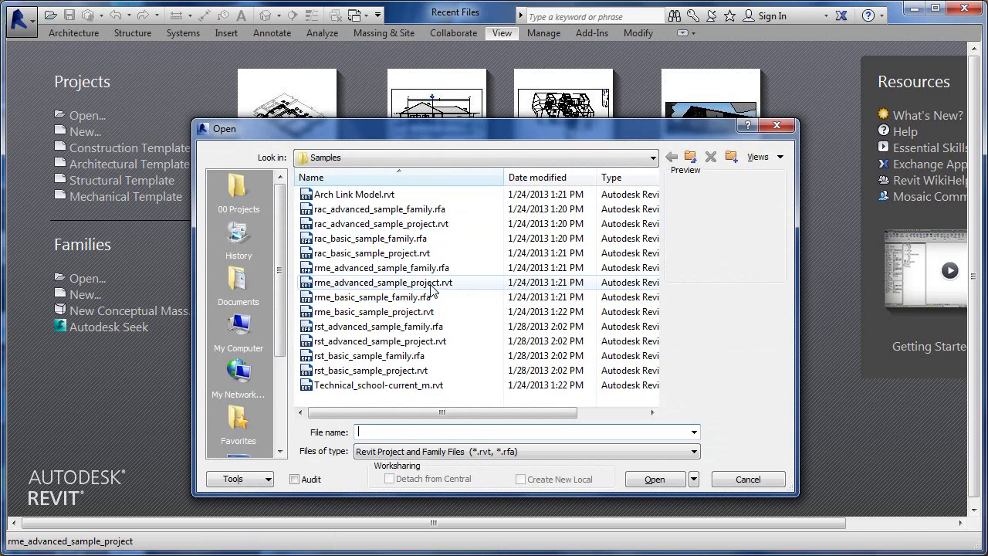
left_click(432, 285)
left_click(655, 473)
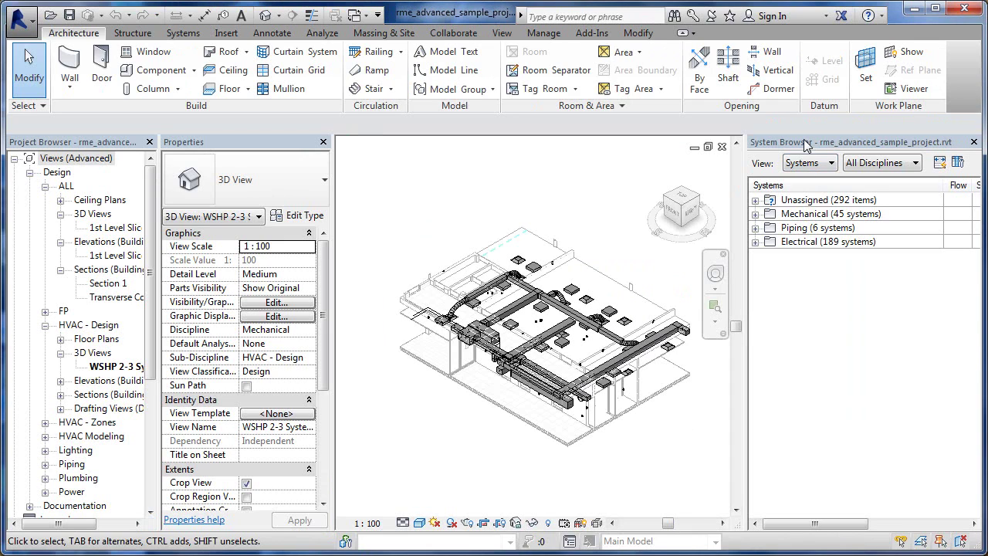
- Hide and restore the System Browser with F9
key("F9")
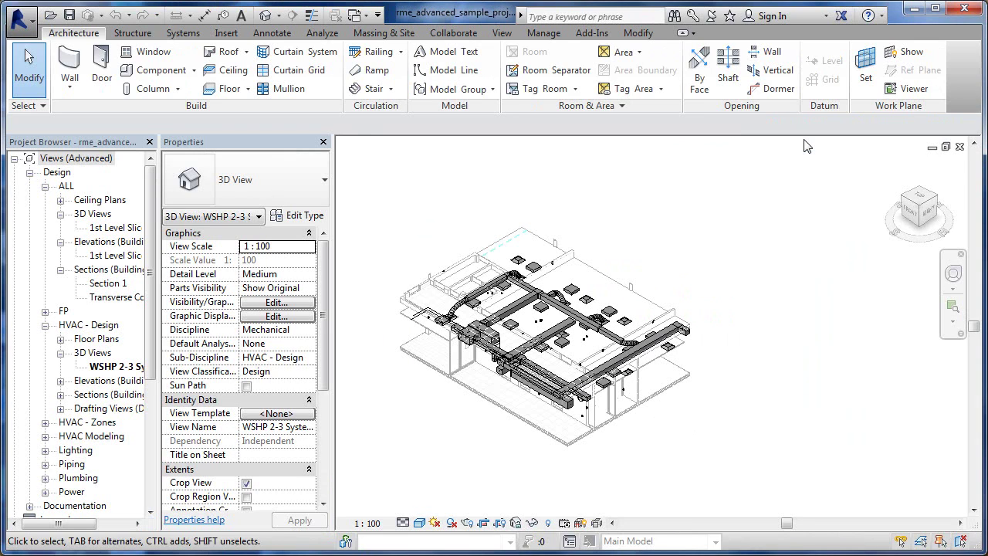
key("s")
key("F9")
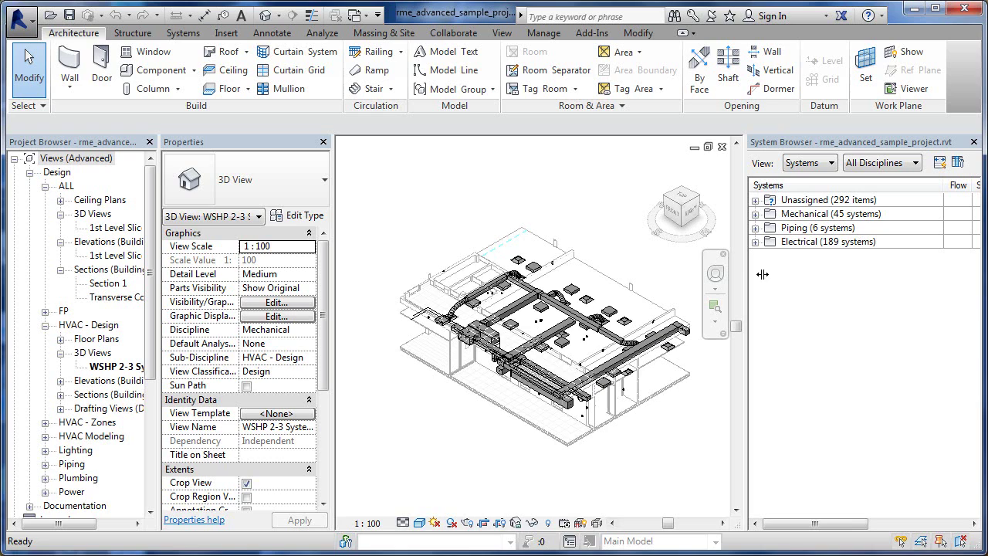
left_click_drag(778, 276, 777, 275)
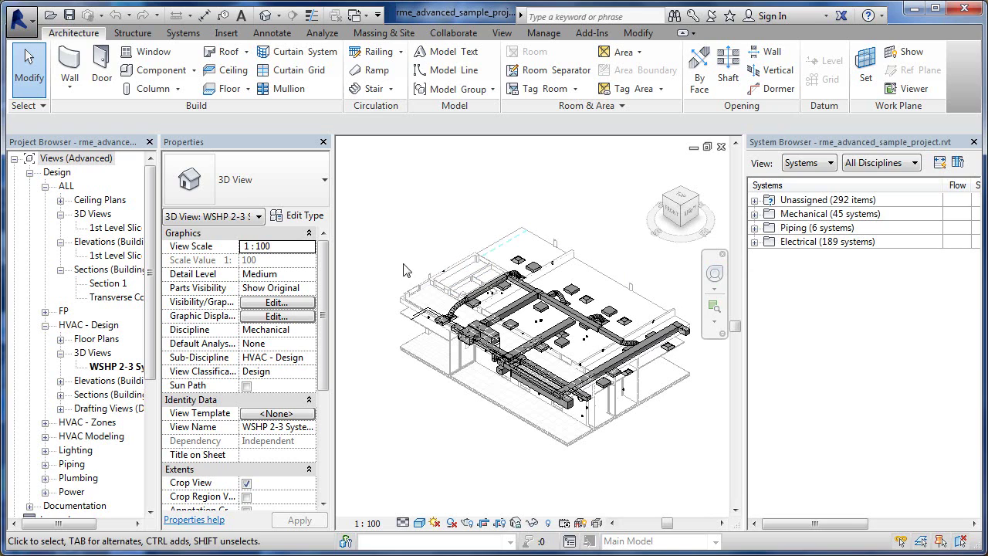
- Collapse ALL in the Project Browser and expand Lighting > Floor Plans to select Level 2 - Lighting Plan
left_click(45, 187)
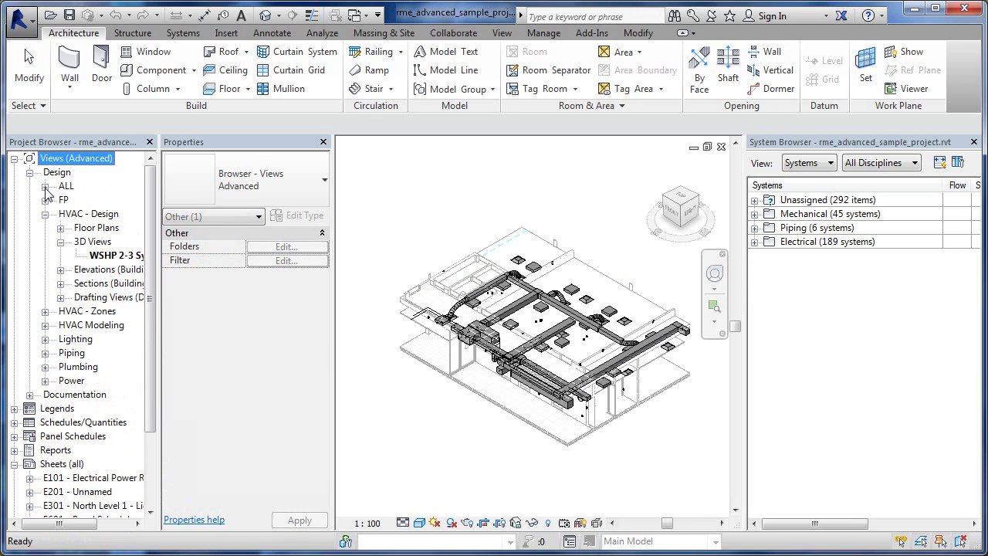
left_click(45, 340)
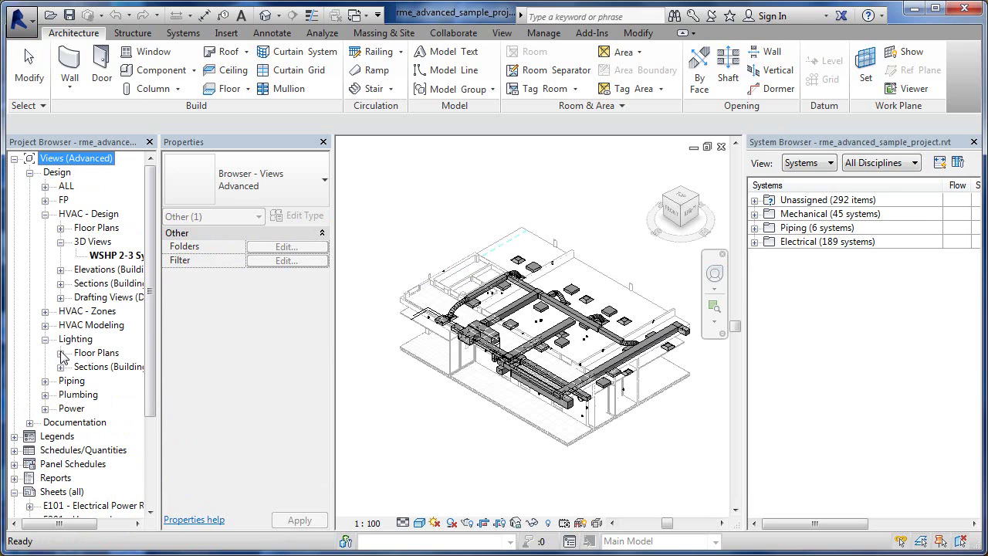
left_click(60, 353)
left_click(115, 381)
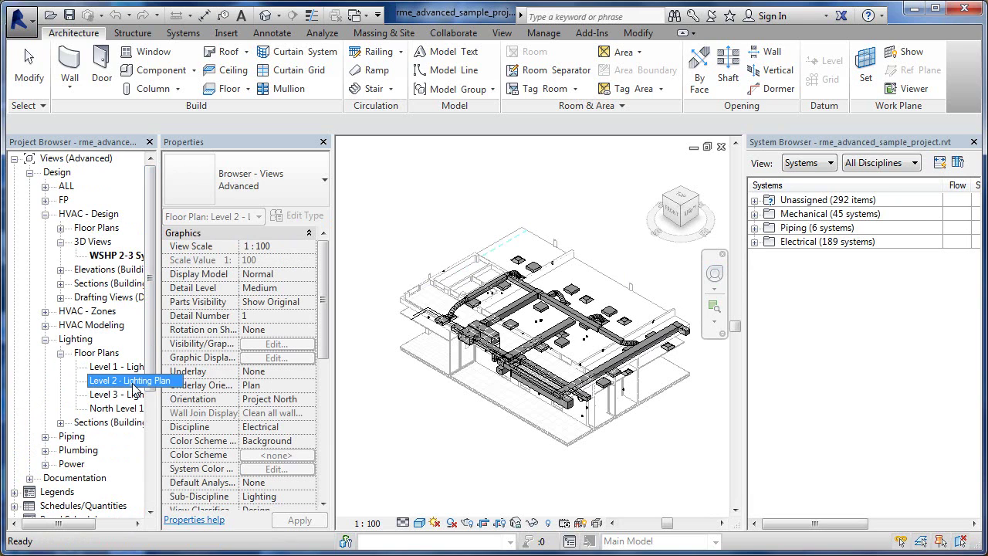
- Open Level 2 - Lighting Plan and zoom and pan to the laboratory lighting fixtures
double_click(124, 380)
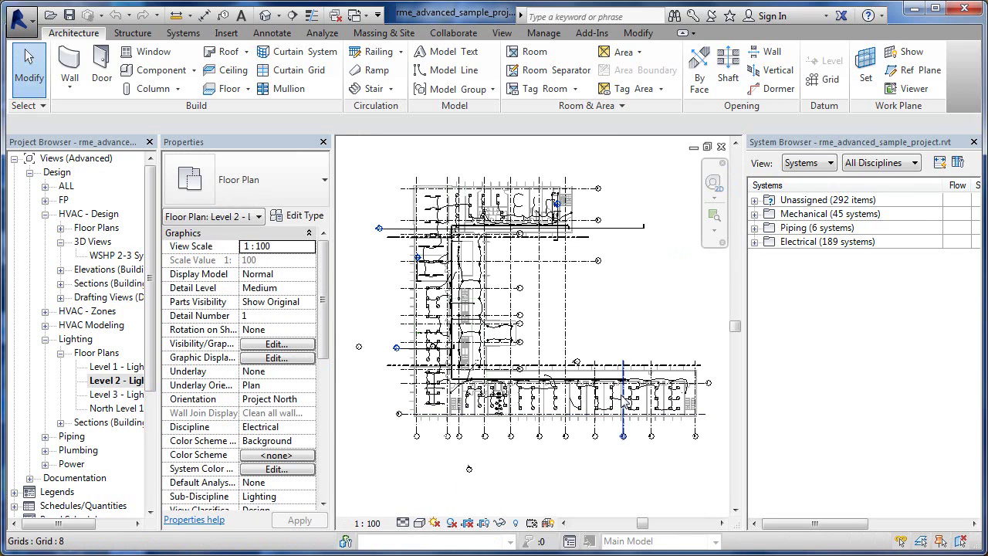
scroll(625, 401, "up", 2)
scroll(625, 401, "up", 1)
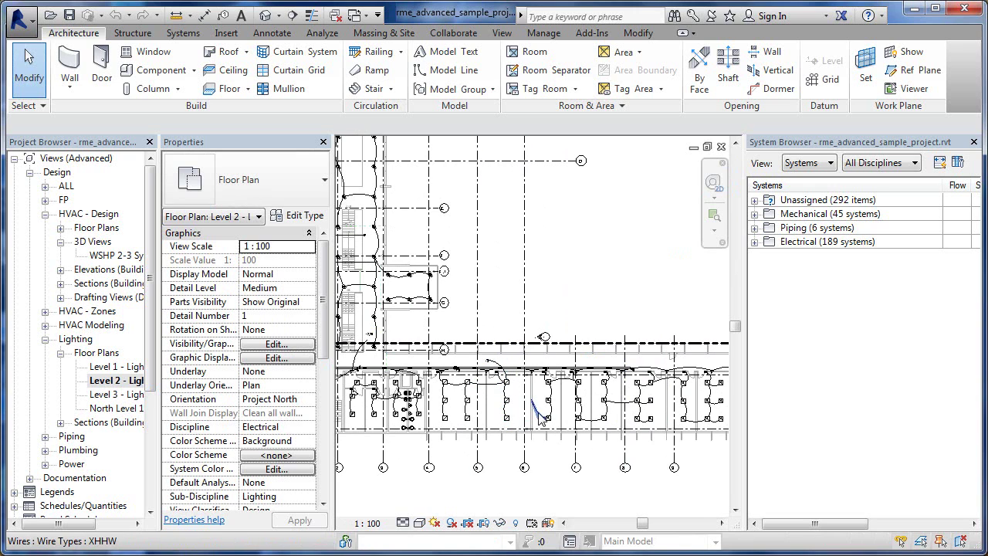
scroll(463, 409, "up", 2)
scroll(463, 409, "up", 2)
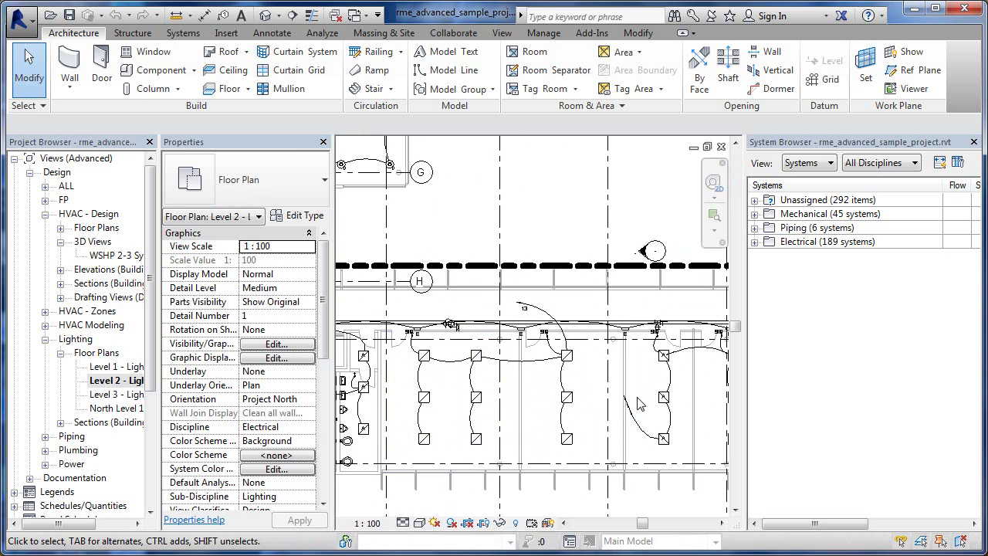
mouse_move(571, 308)
middle_mouse_down()
mouse_move(560, 410)
mouse_move(459, 424)
middle_mouse_up()
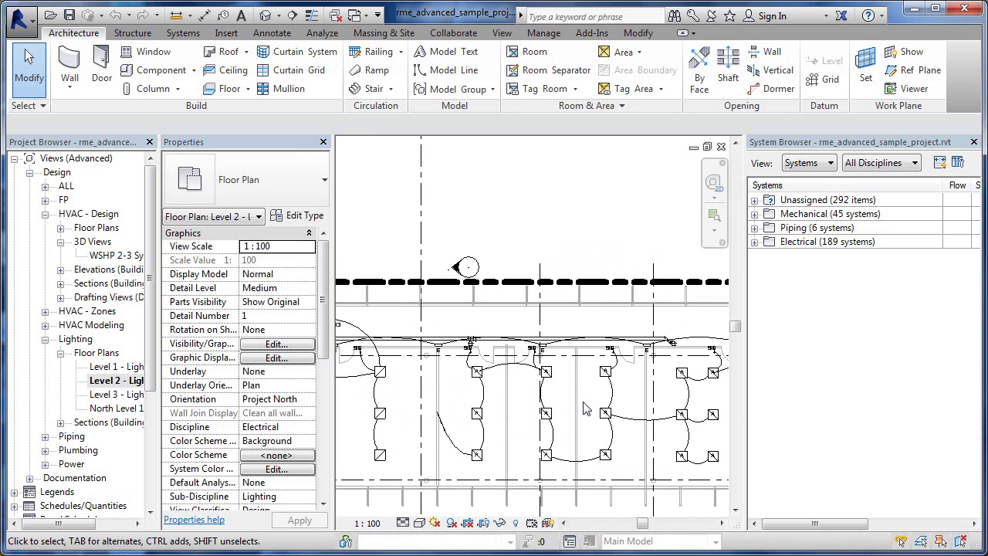
mouse_move(661, 424)
middle_mouse_down()
mouse_move(627, 394)
mouse_move(612, 410)
middle_mouse_up()
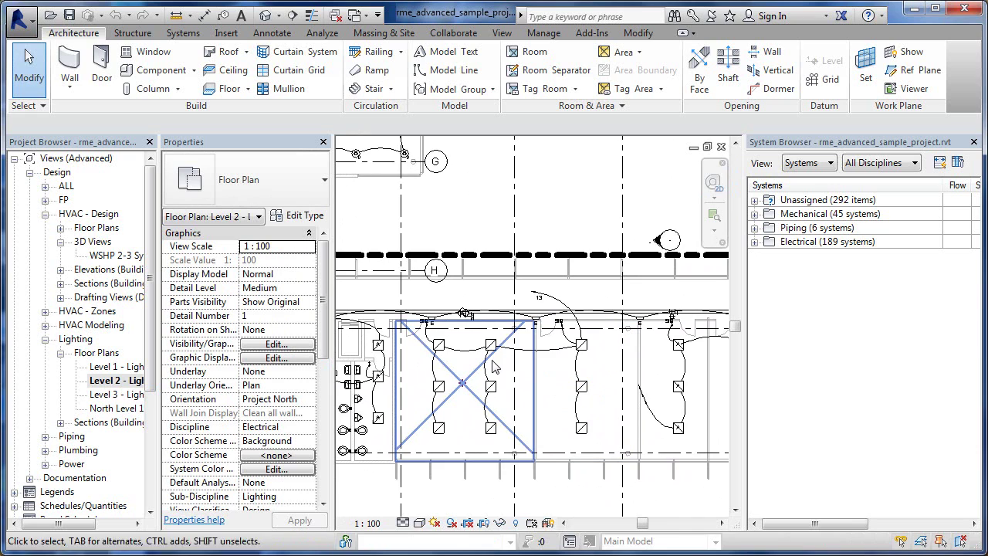
scroll(488, 367, "up", 1)
scroll(479, 368, "up", 1)
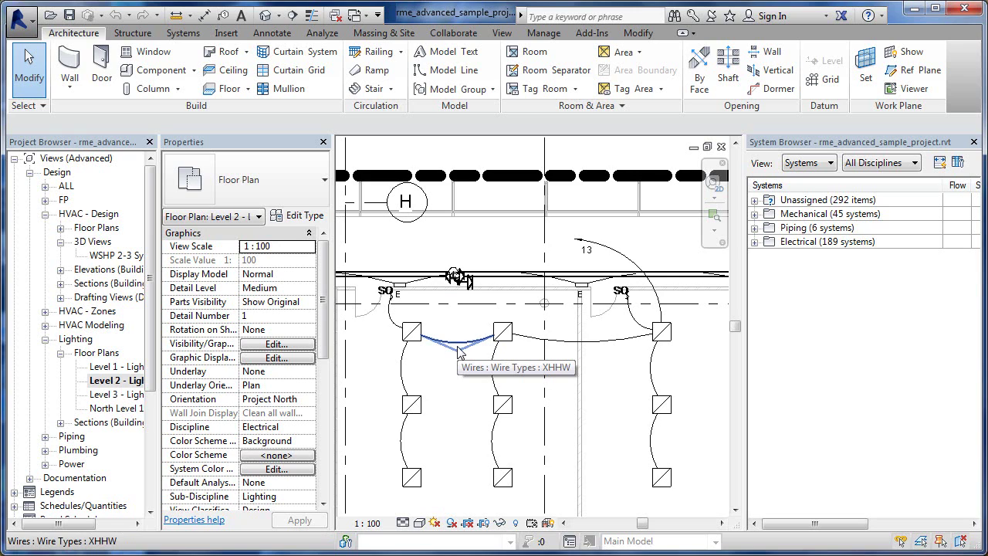
- Select circuit 13 and enter Edit Circuit mode
key("Tab")
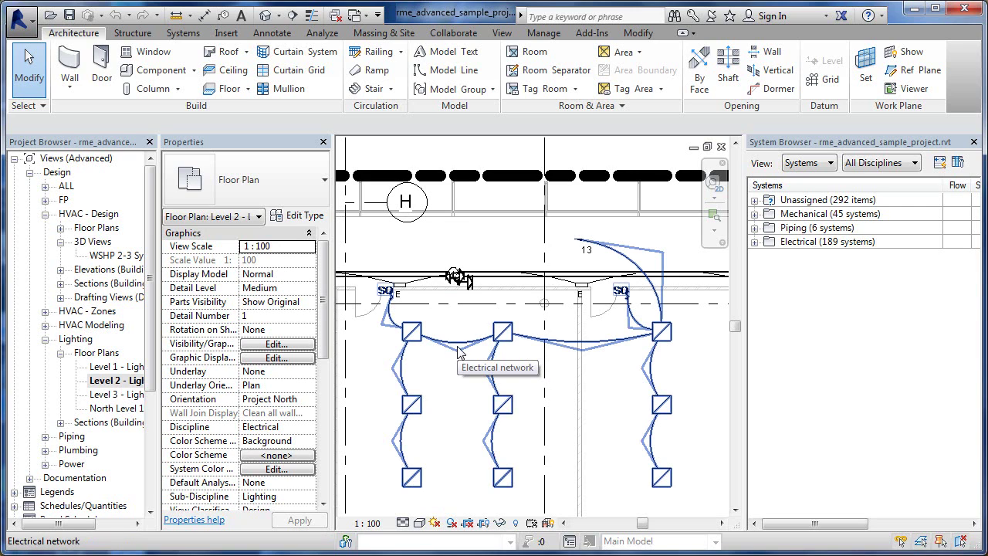
left_click(457, 352)
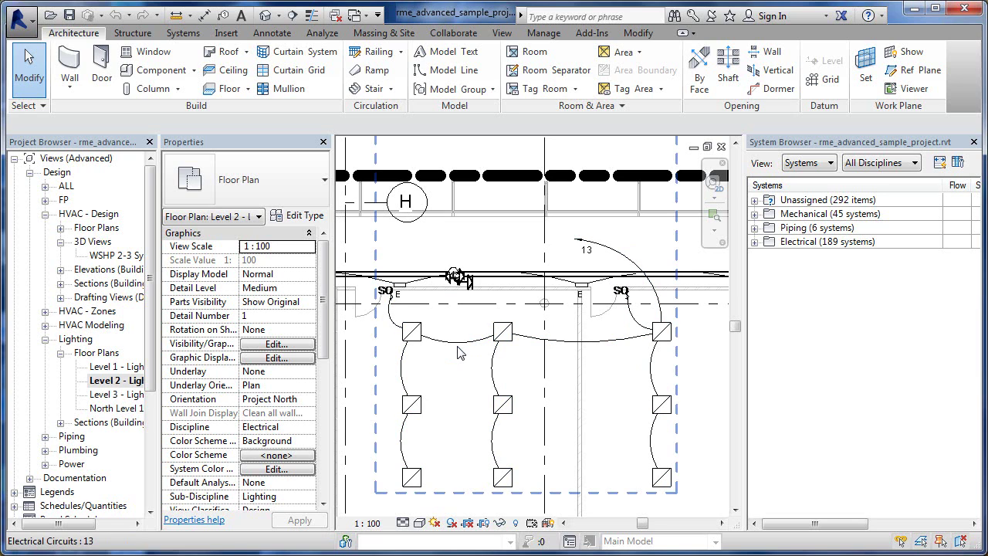
left_click(458, 352)
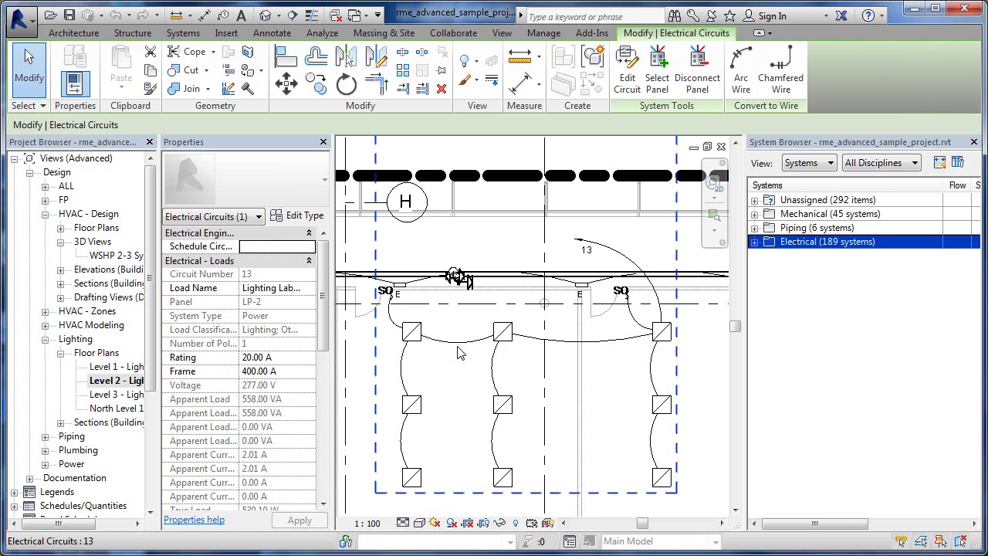
left_click(627, 72)
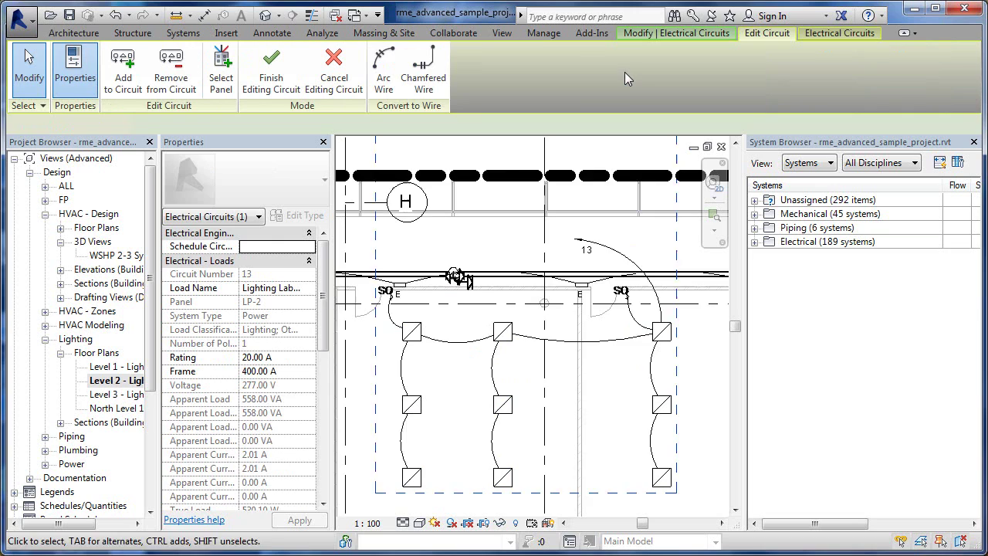
- Remove both sensors and all nine fixtures from circuit 13, then finish editing
left_click(171, 85)
left_click(385, 292)
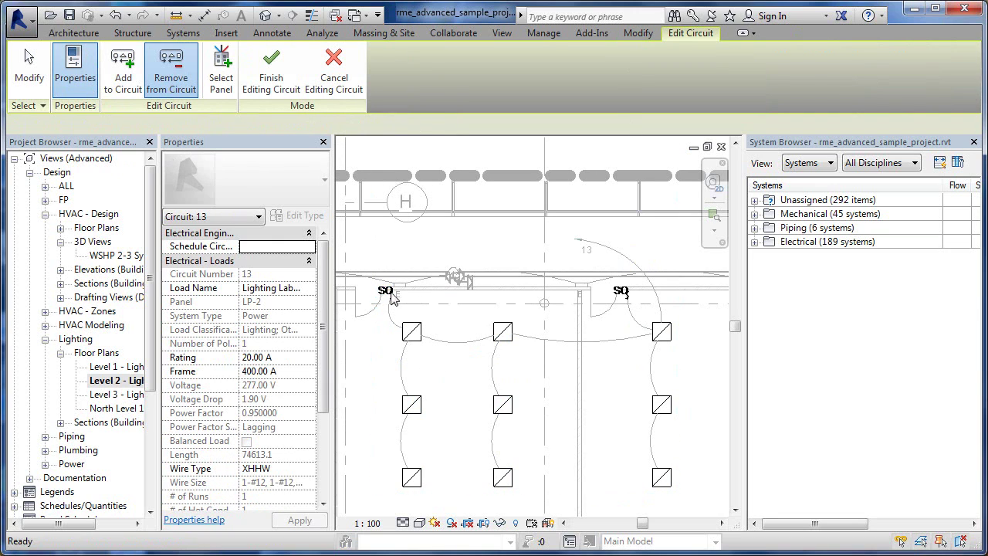
left_click(621, 292)
left_click(661, 331)
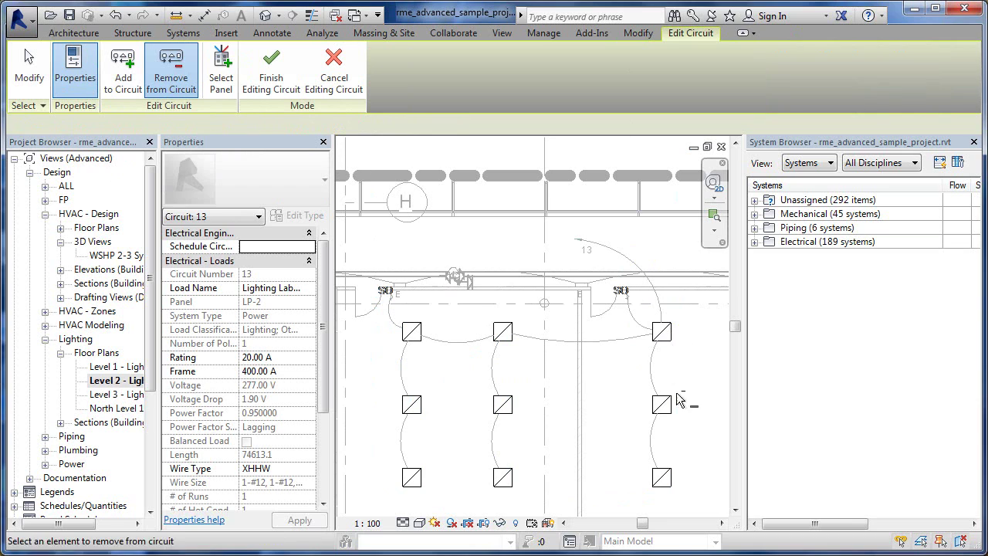
left_click(661, 404)
left_click(665, 482)
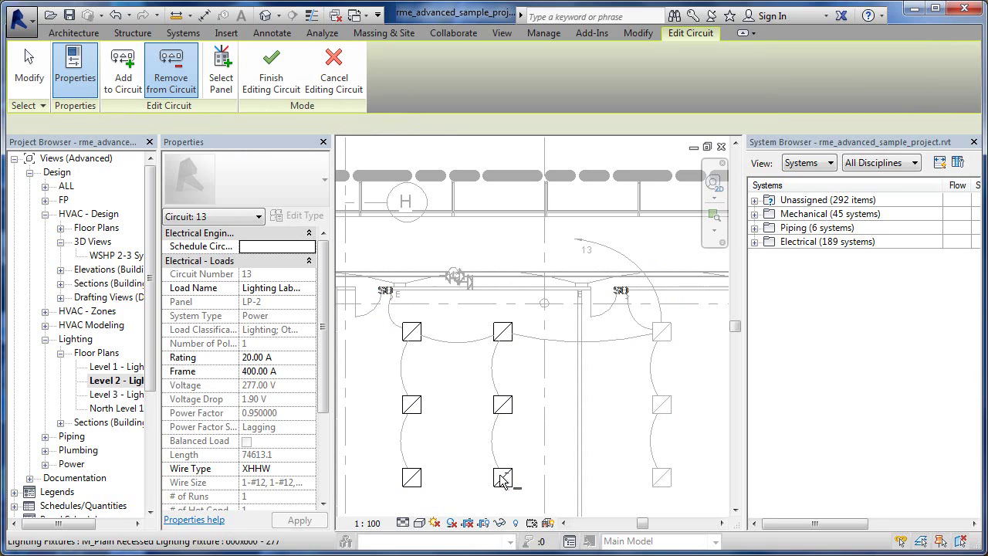
left_click(503, 332)
left_click(502, 405)
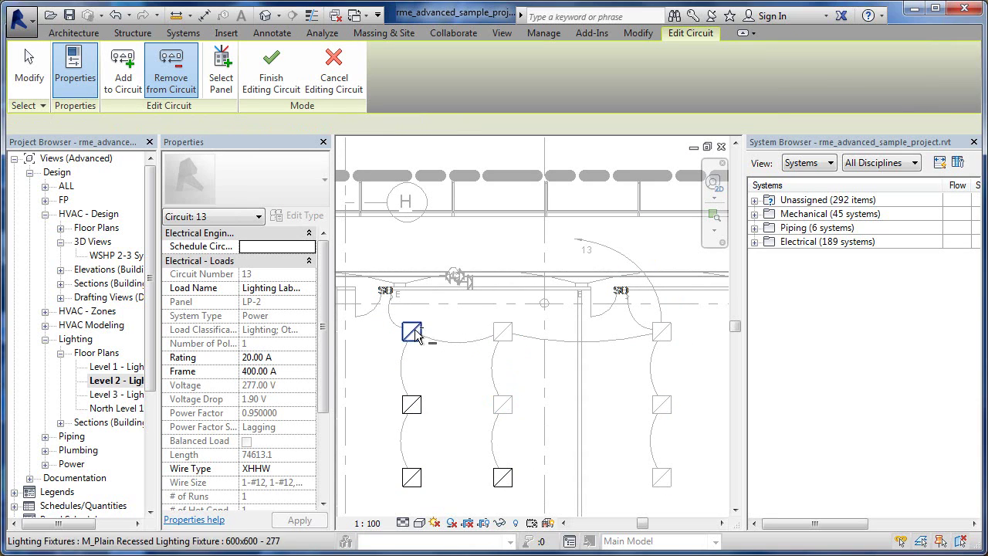
left_click(411, 332)
left_click(413, 478)
left_click(502, 477)
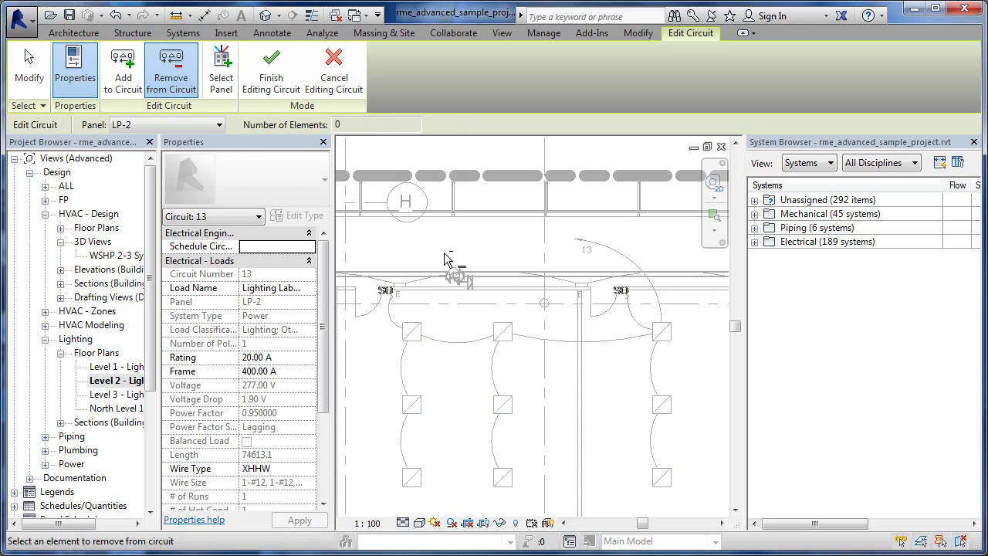
left_click(269, 68)
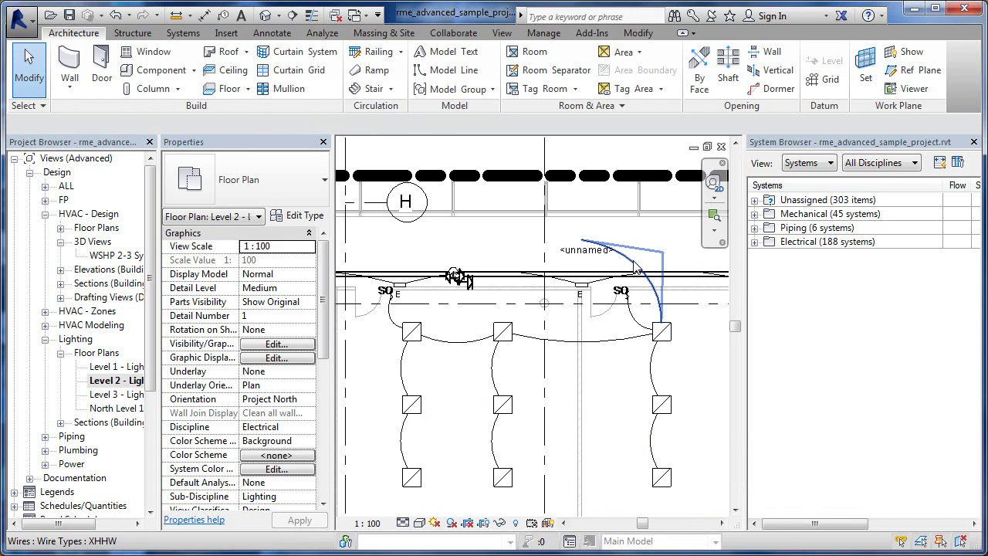
- Select the circuit network, filter it to wires only, and delete the wires
key("Tab")
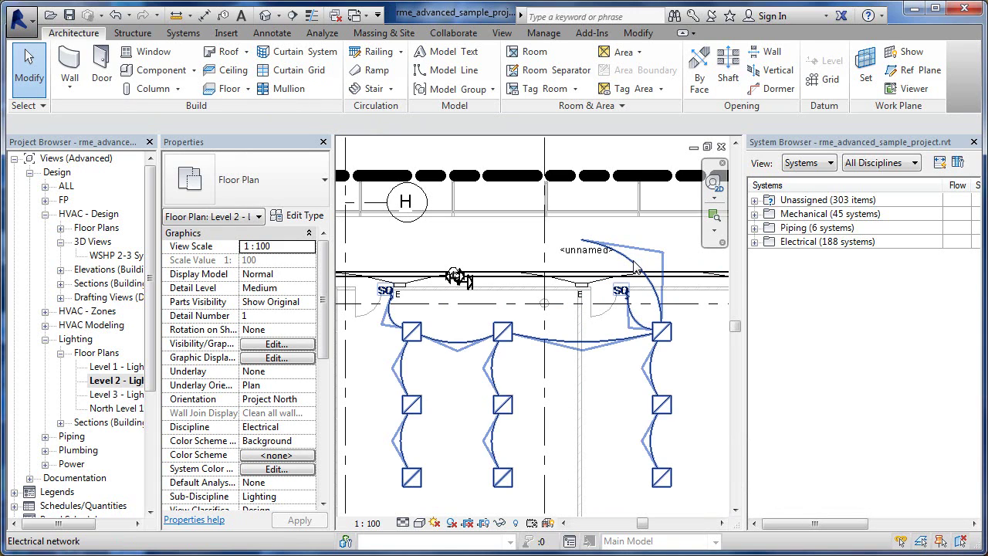
left_click(634, 264)
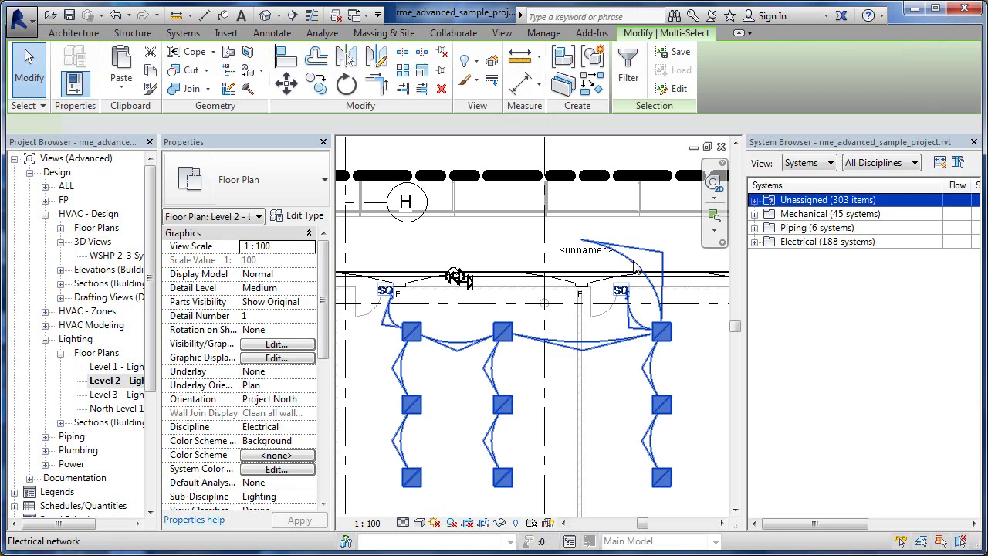
left_click(631, 71)
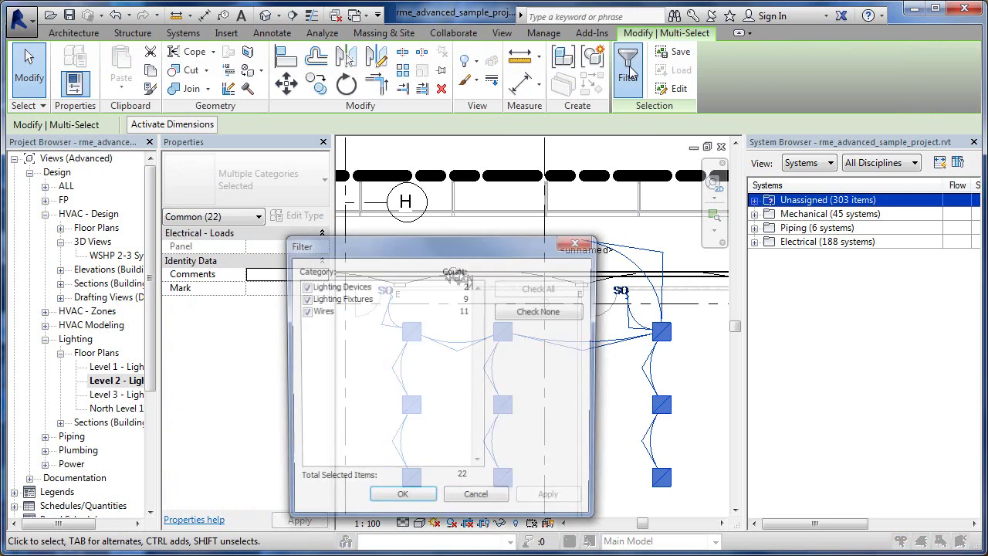
left_click(303, 298)
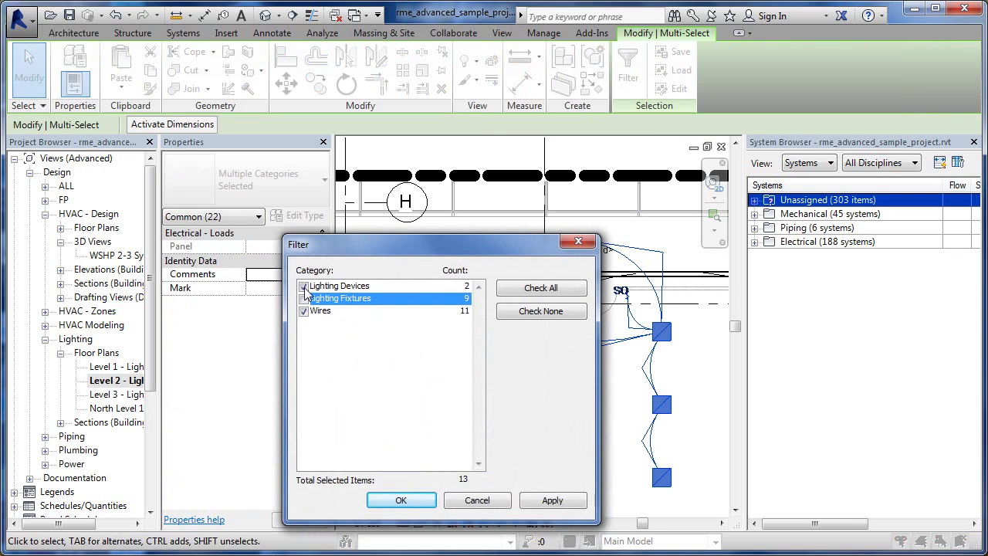
left_click(401, 500)
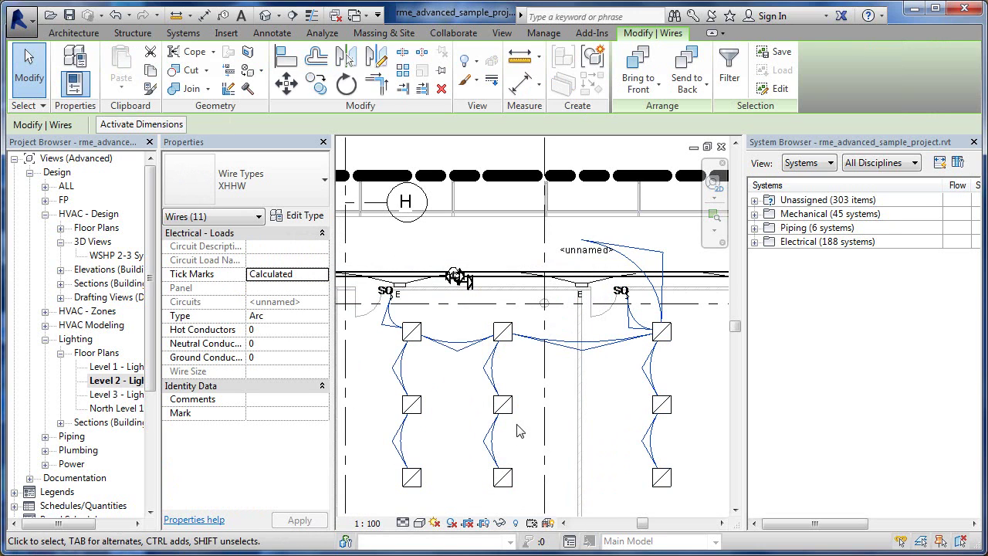
key("Delete")
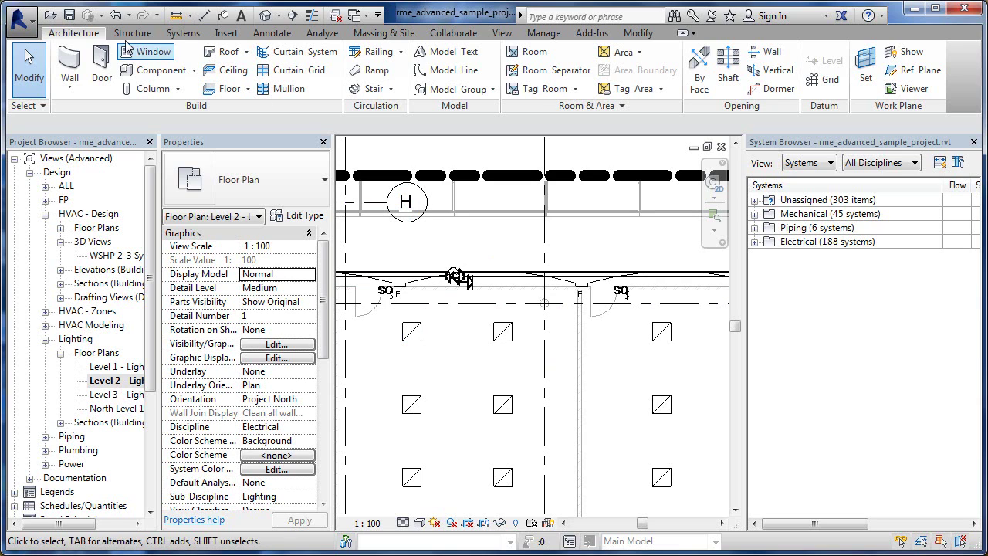
- Undo seven edits to restore circuit 13 and its wiring to the nine fixtures and sensors
left_click(116, 15)
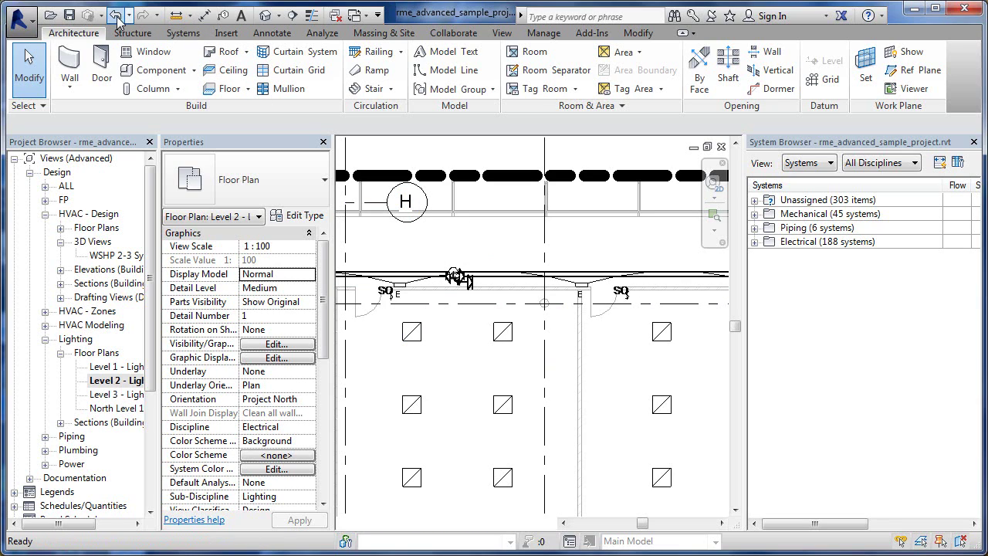
left_click(115, 15)
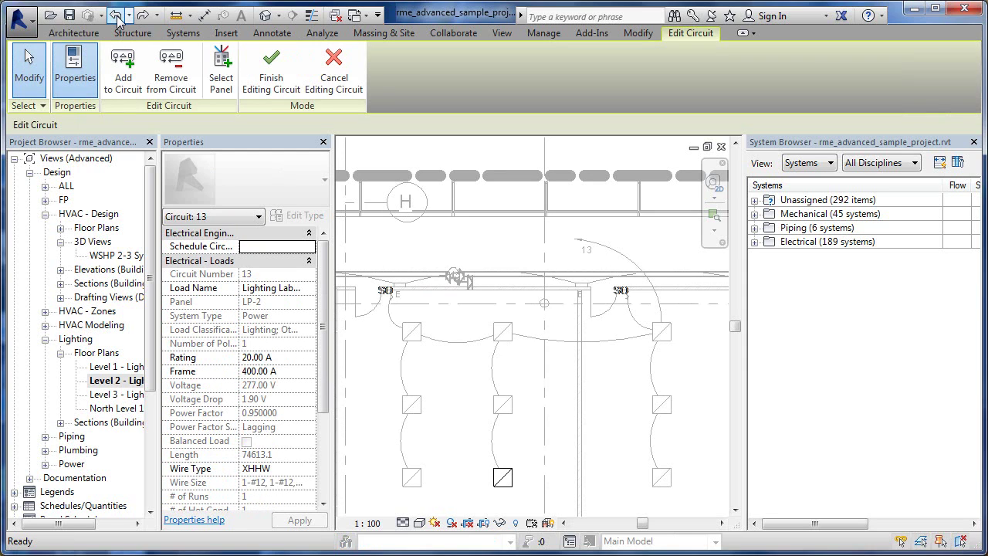
left_click(116, 15)
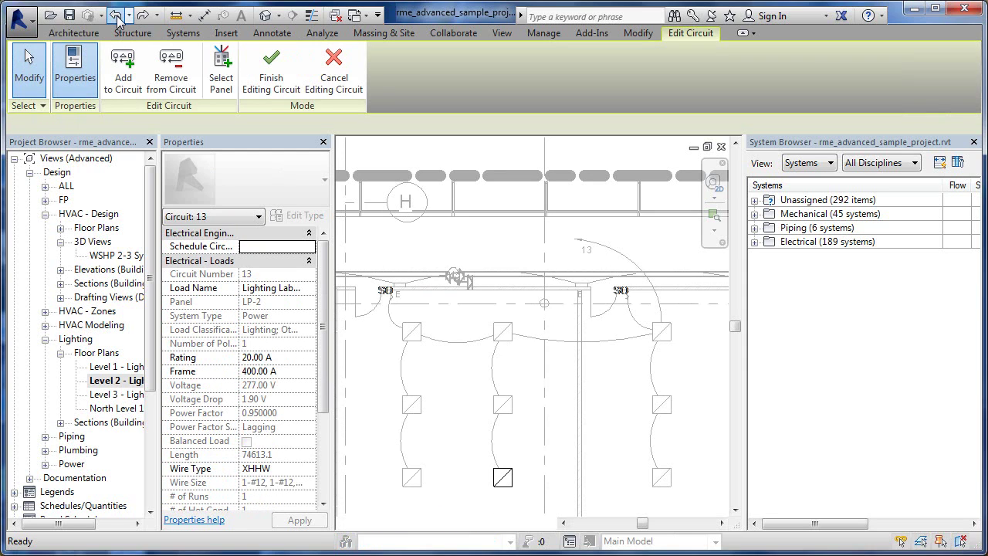
left_click(116, 16)
left_click(116, 15)
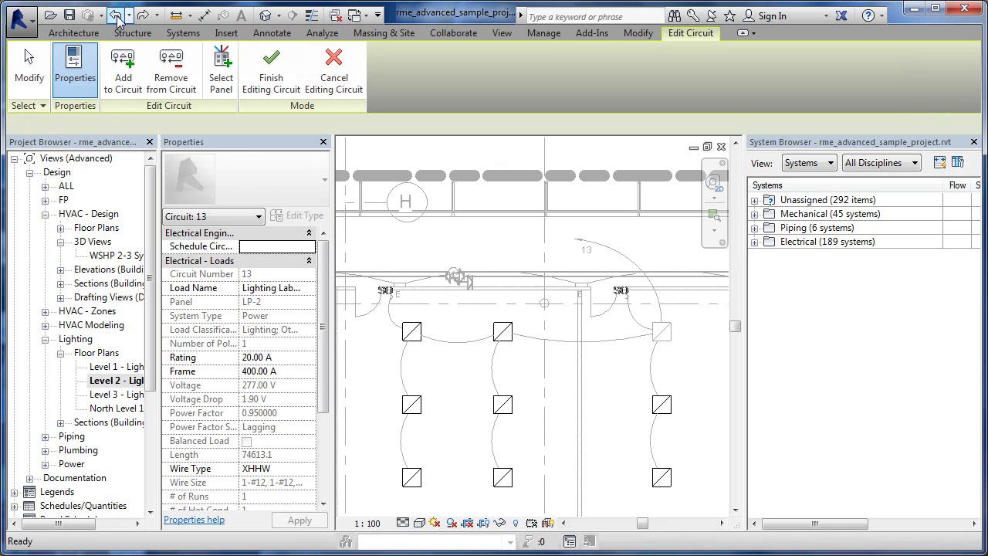
left_click(116, 16)
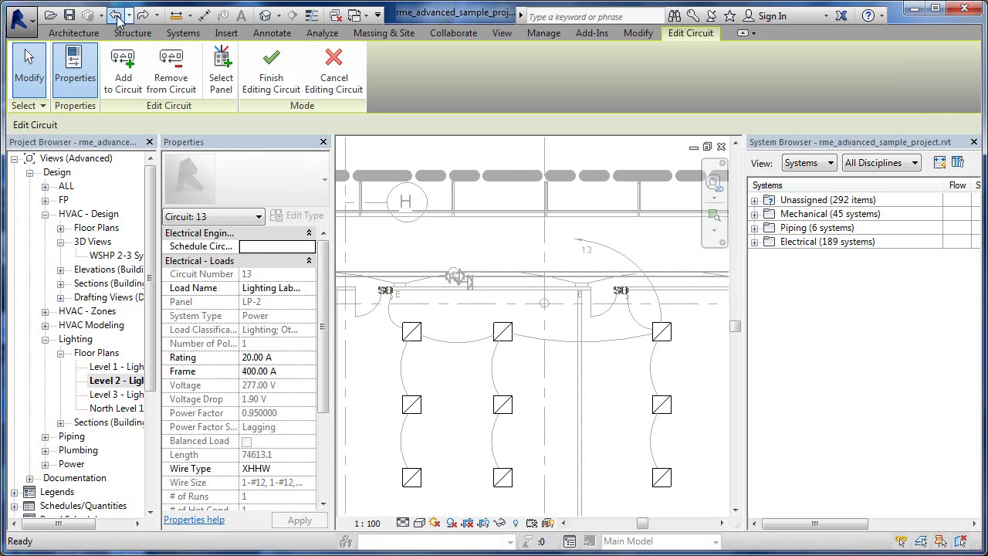
left_click(116, 17)
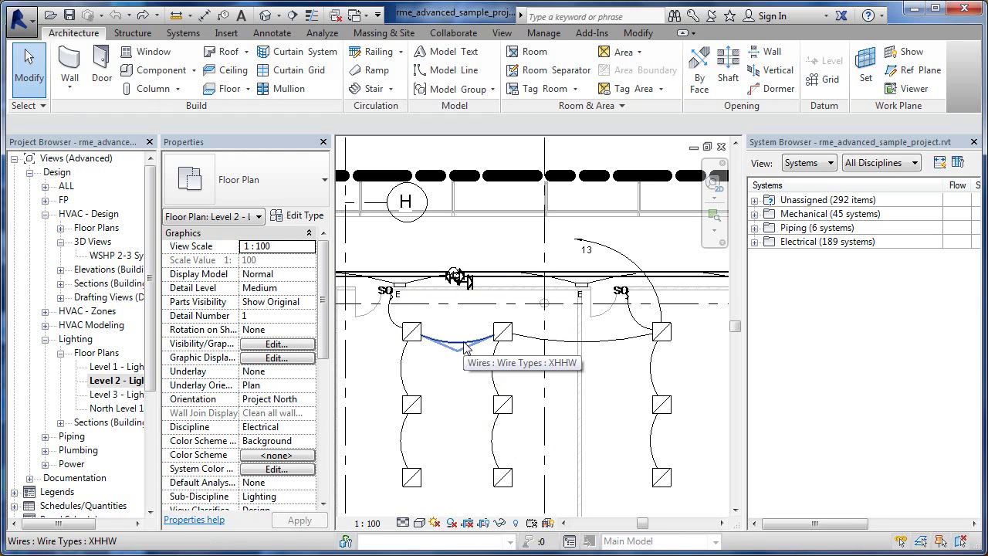
- Select circuit 13 and a laboratory fixture on the plan, then clear the selection
key("Tab")
key("Tab")
left_click(510, 352)
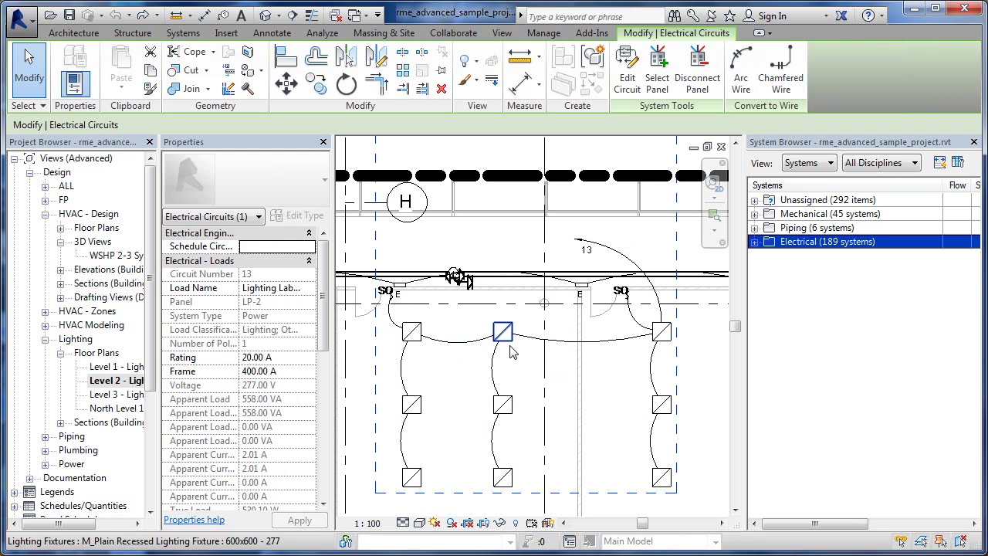
key("Escape")
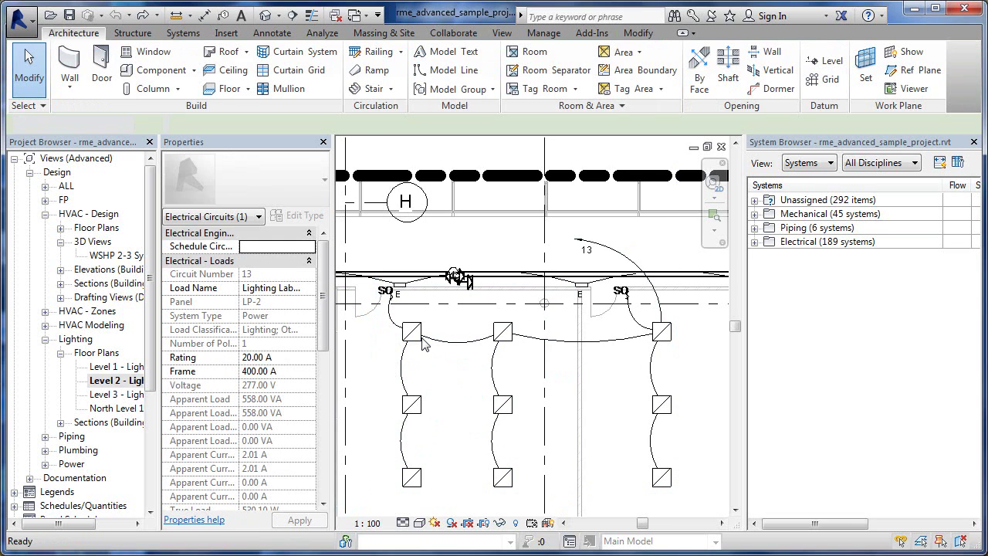
left_click(414, 337)
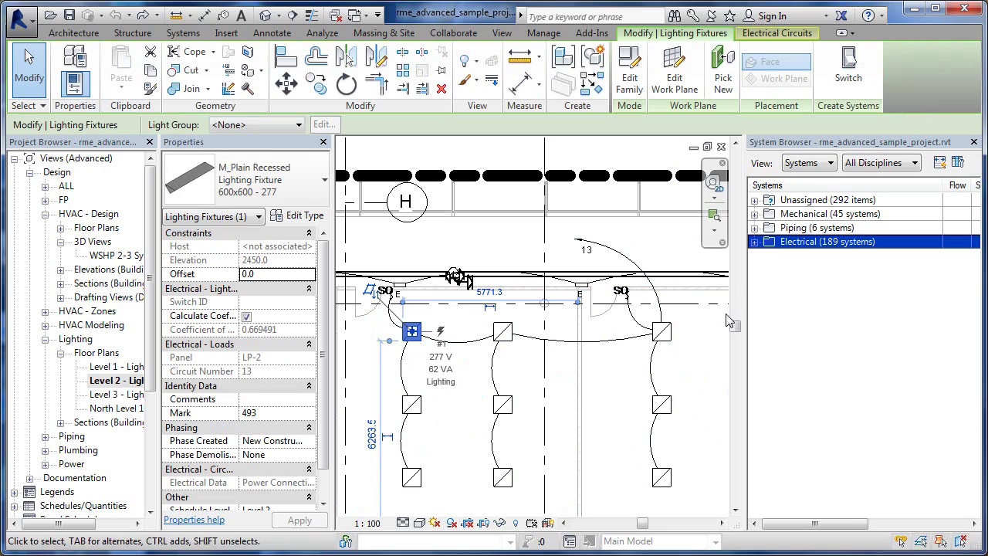
left_click(817, 286)
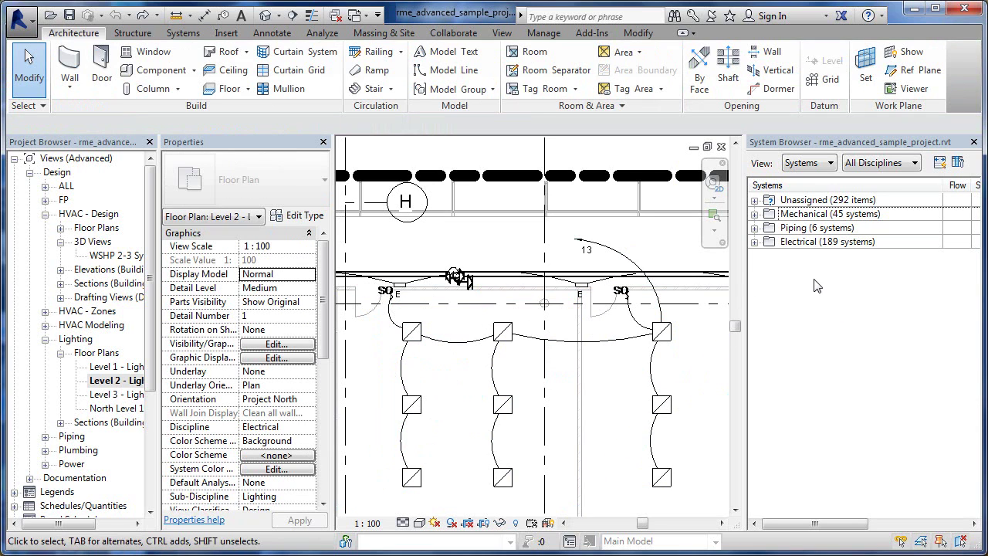
- Expand the System Browser's Power systems through T-SVC and SWB down to panel MDP-2
left_click(754, 242)
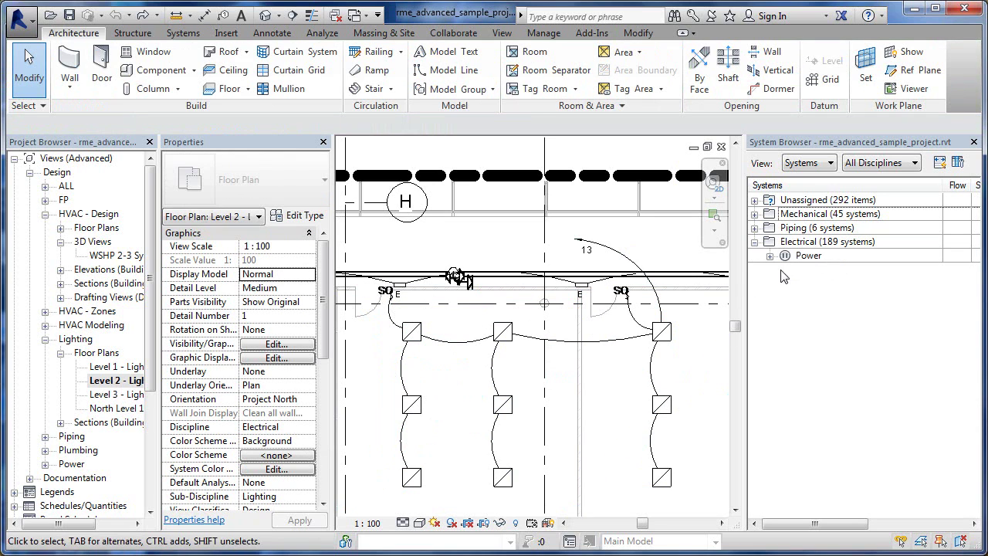
left_click(769, 255)
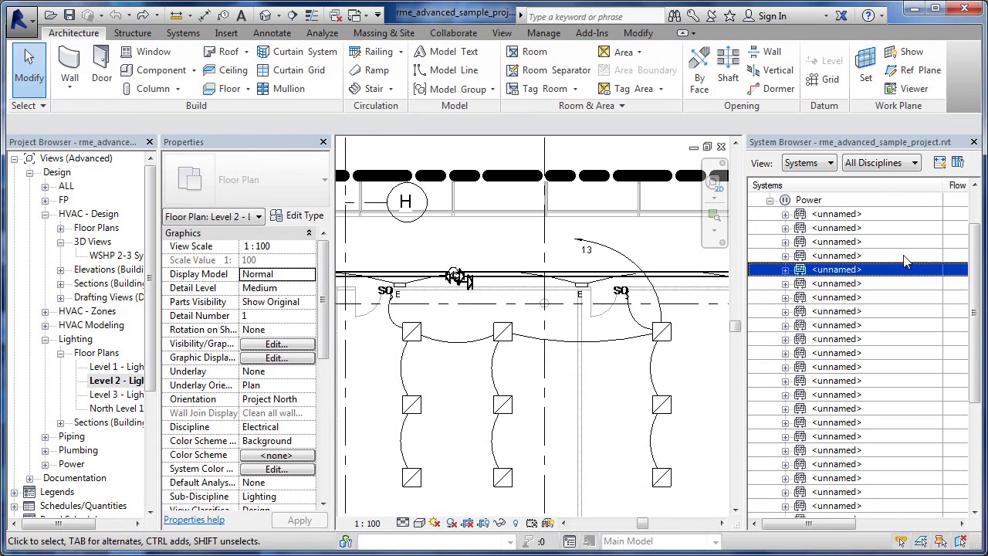
left_click_drag(977, 266, 976, 384)
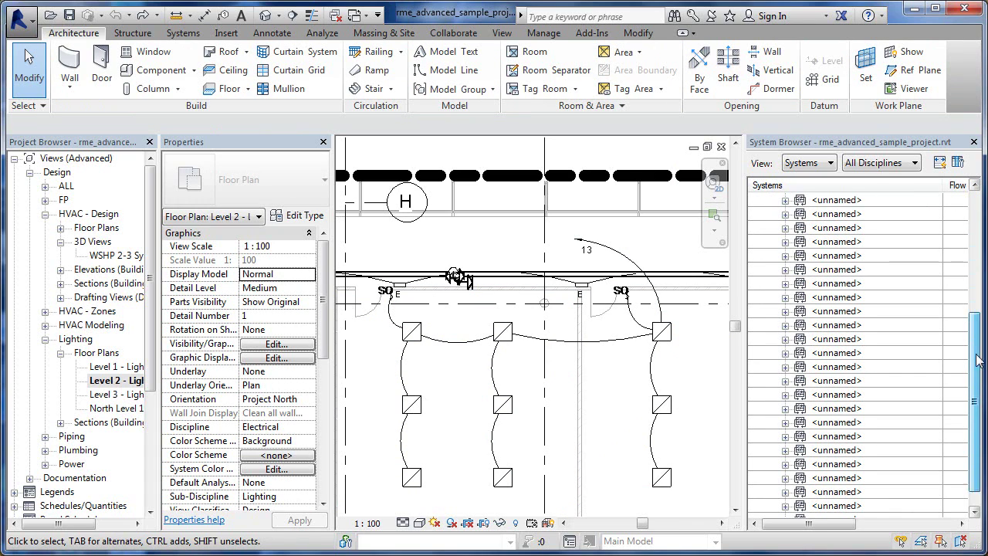
left_click(785, 506)
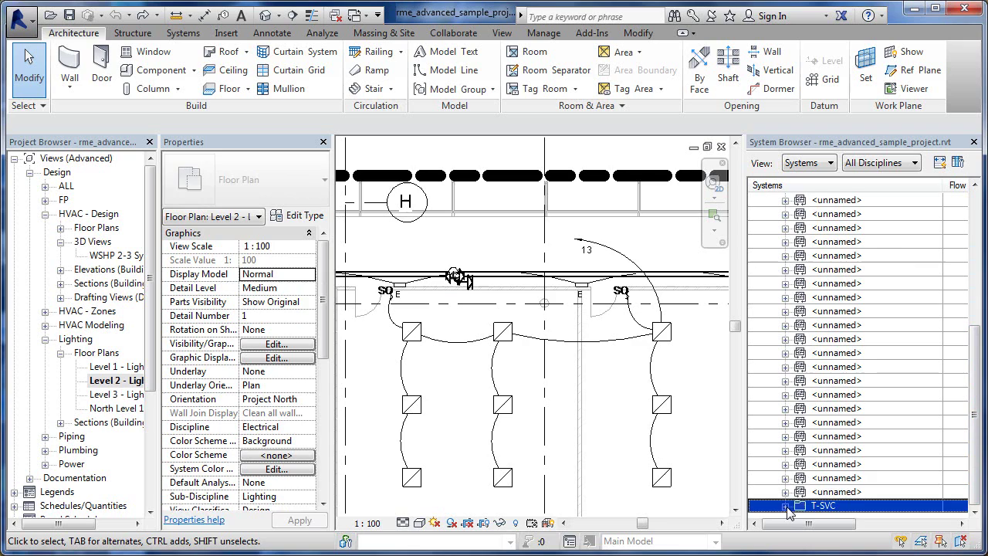
left_click(819, 506)
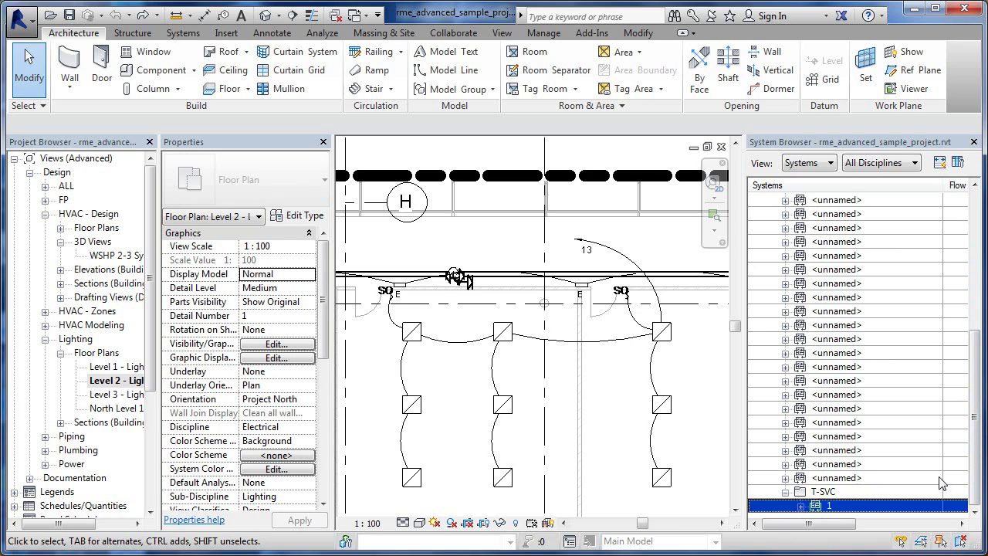
left_click(801, 506)
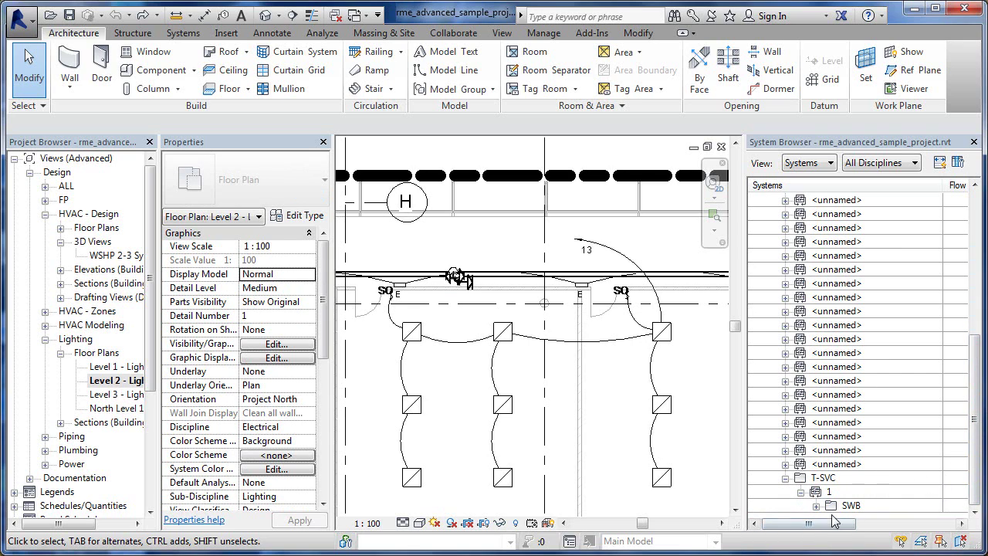
left_click(816, 507)
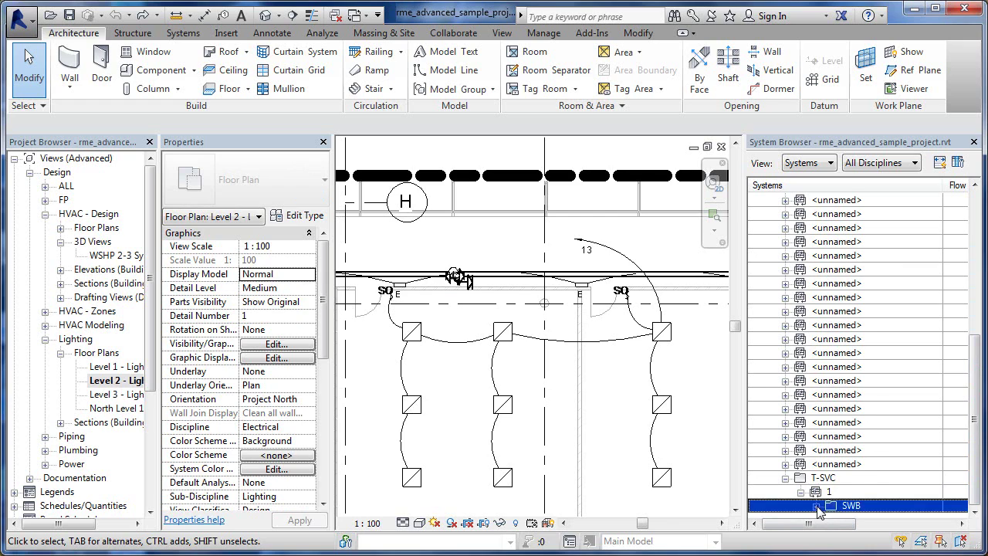
left_click(853, 509)
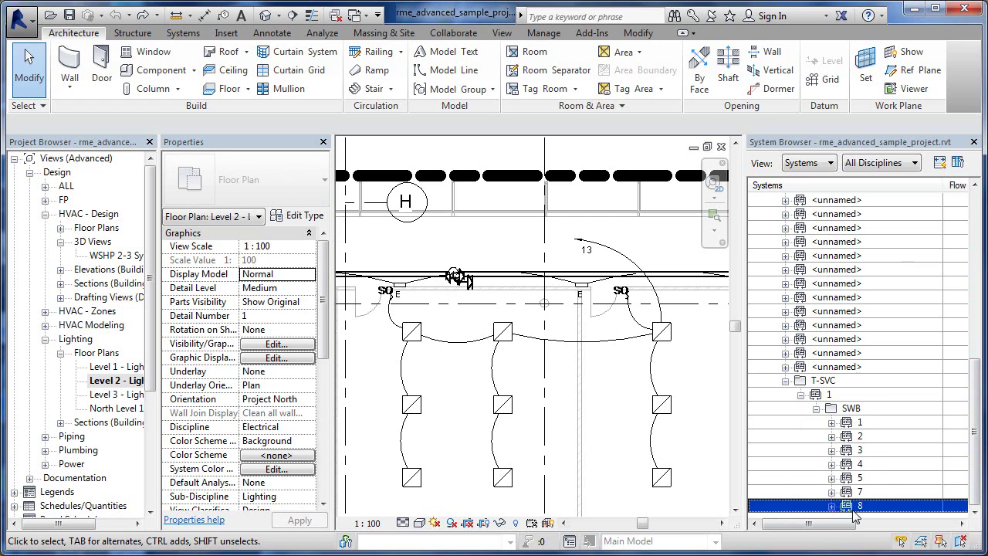
left_click(831, 437)
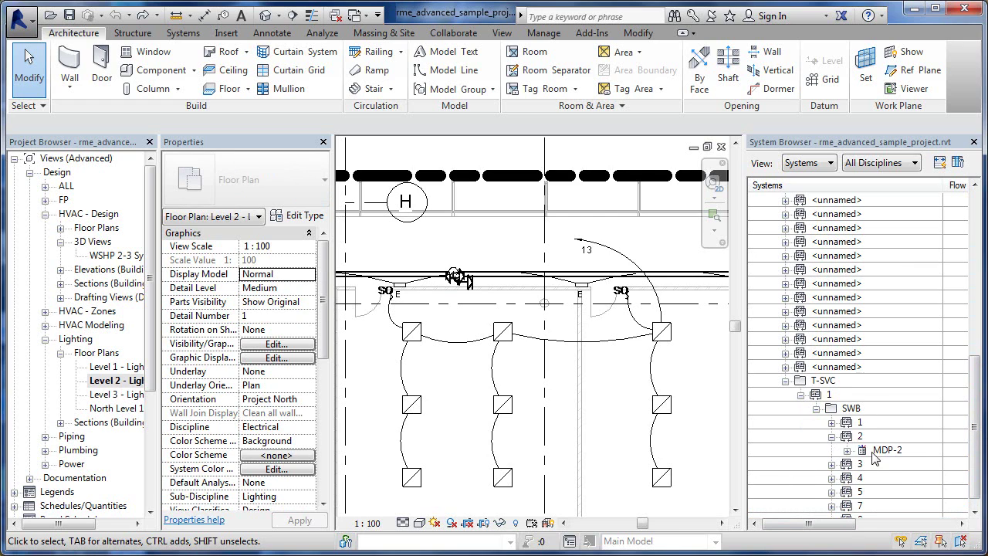
left_click(847, 453)
left_click(846, 450)
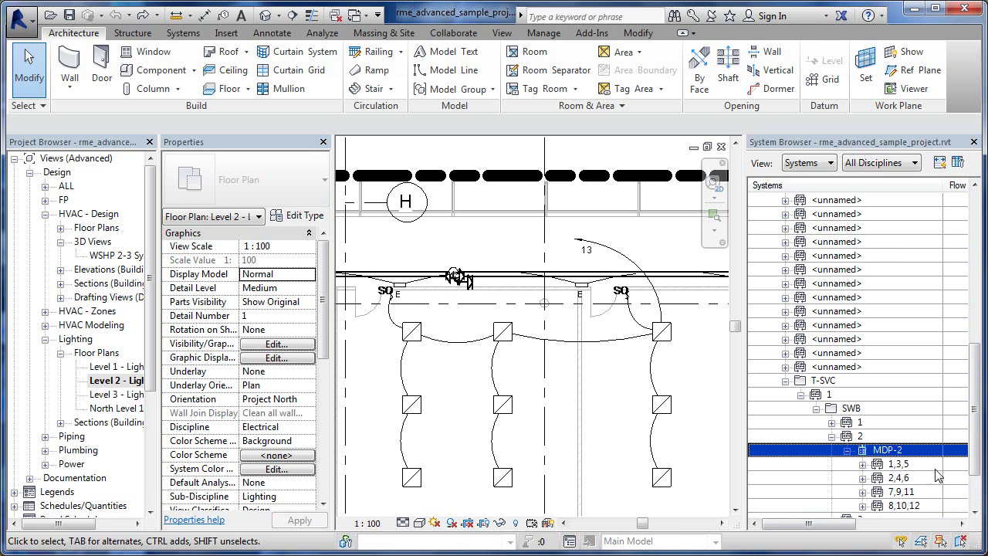
- Expand MDP-2 circuits 2,4,6, 7,9,11 and 8,10,12, then select and expand panel LP-2
scroll(942, 477, "down", 1)
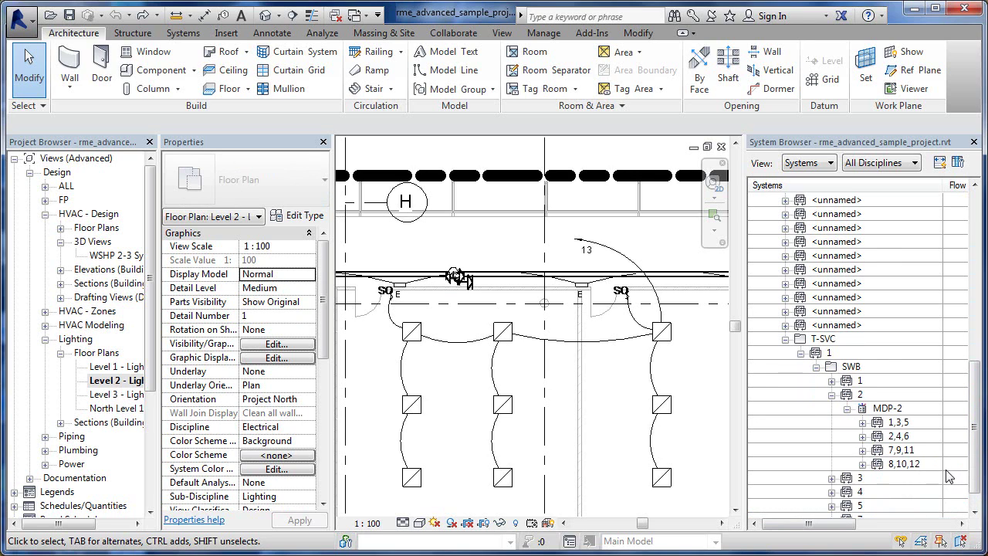
left_click(861, 422)
left_click(862, 422)
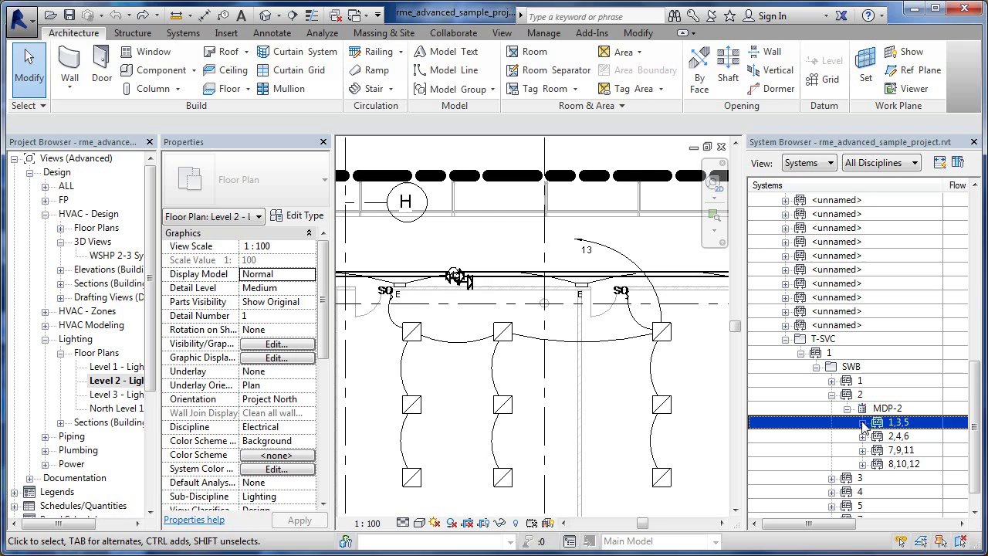
left_click(877, 451)
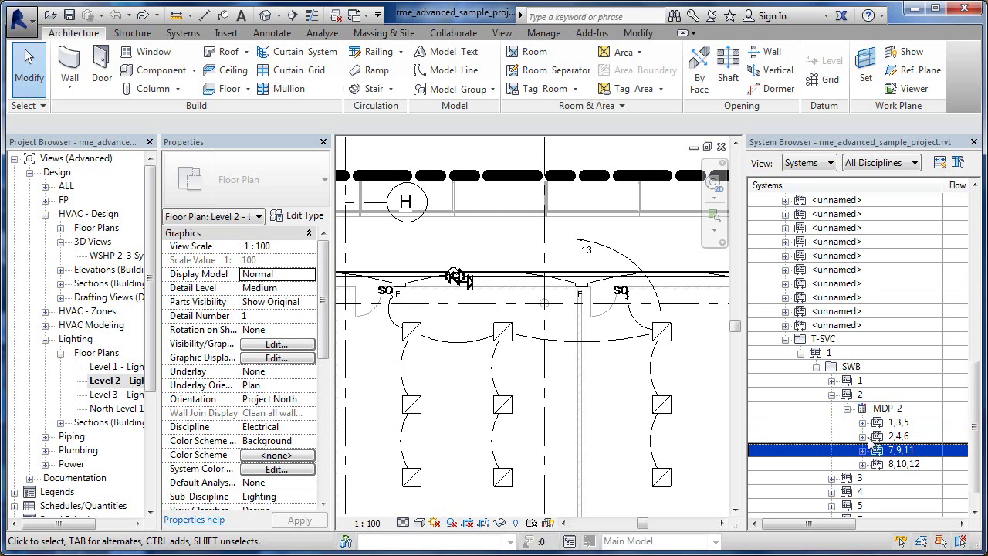
left_click(864, 437)
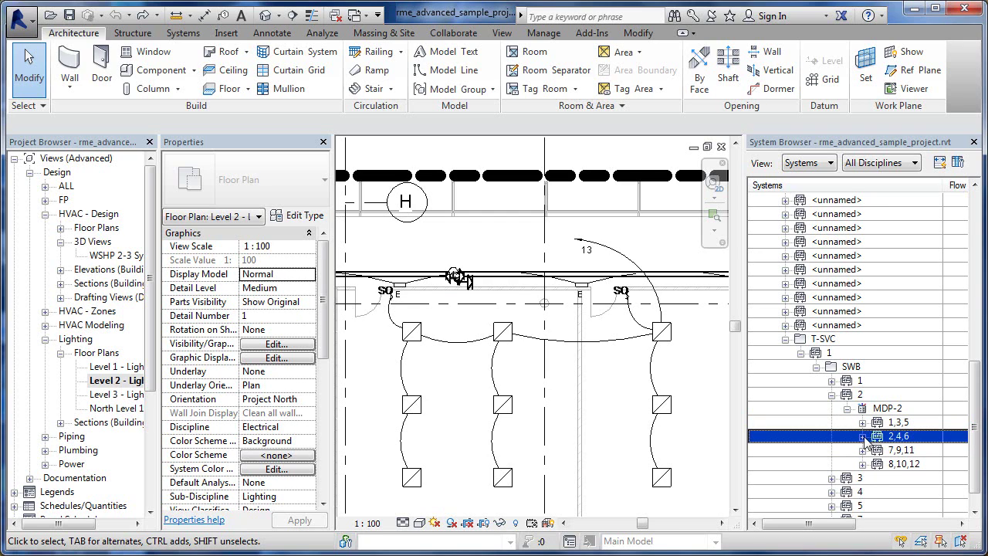
left_click(862, 437)
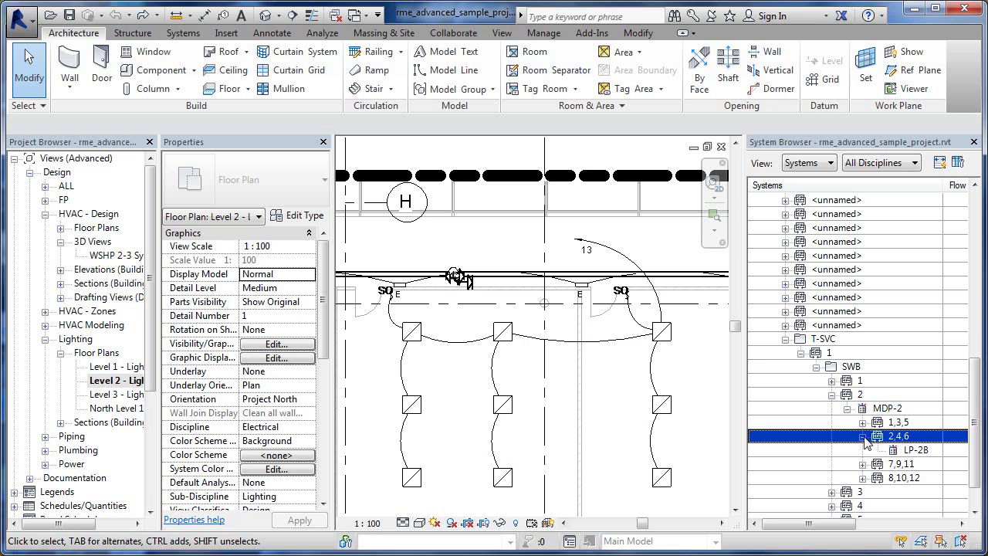
left_click(862, 463)
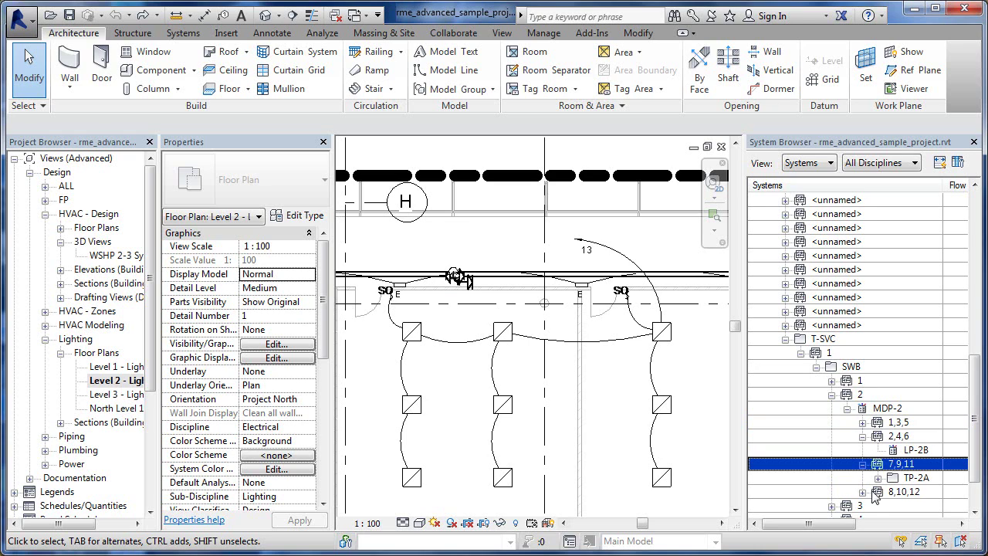
left_click(863, 493)
scroll(920, 503, "down", 1)
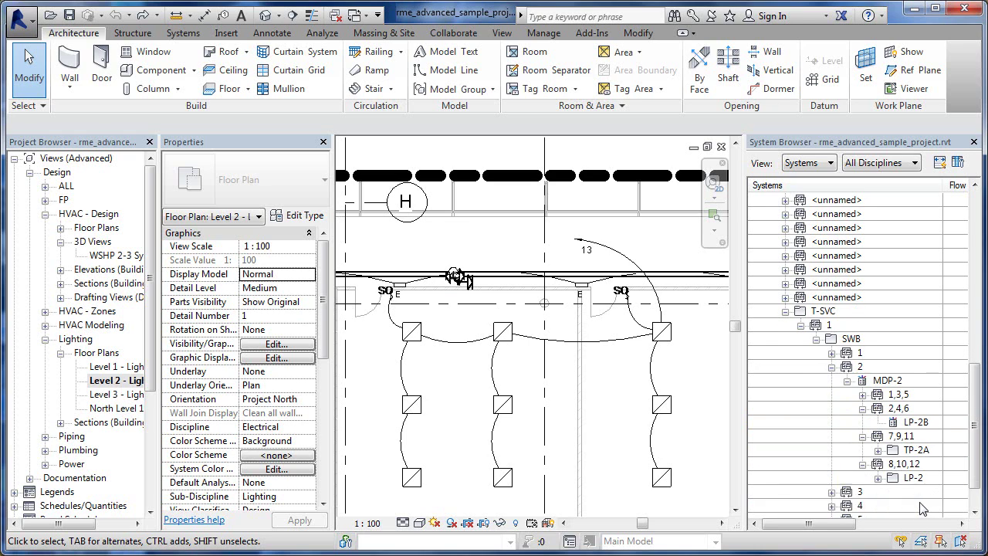
left_click(918, 495)
left_click(912, 464)
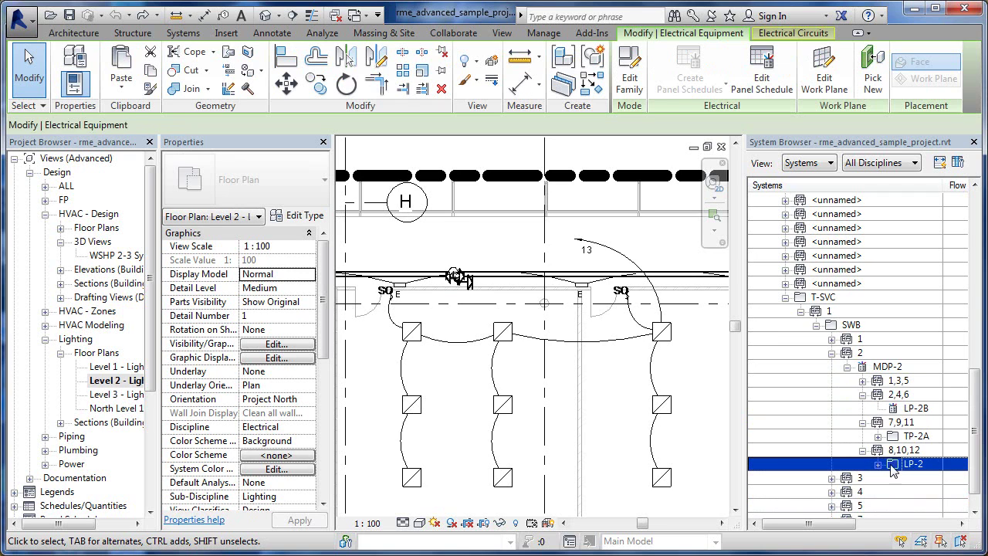
left_click(878, 463)
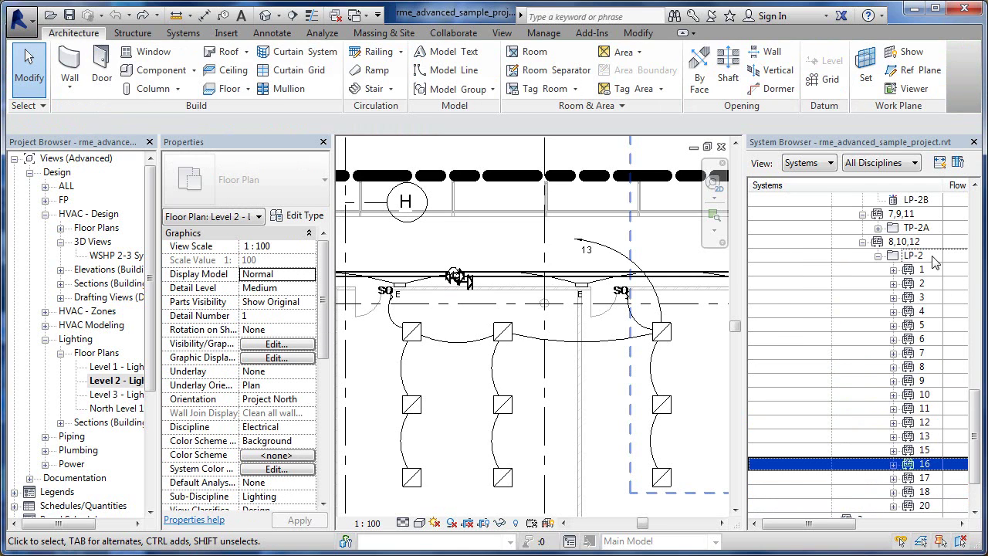
- Expand LP-2 circuit 13 and highlight each of its fixtures and both occupancy sensors
left_click(894, 436)
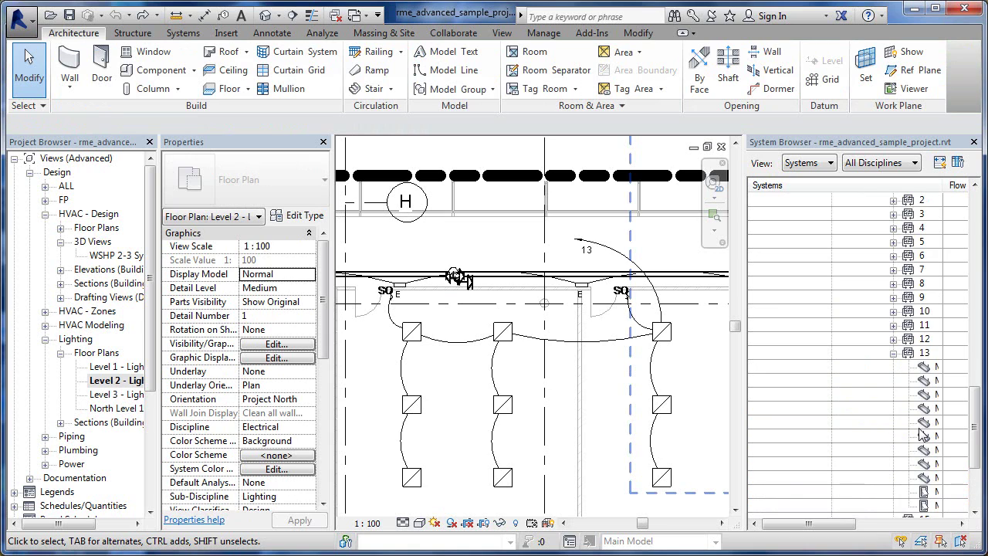
left_click(920, 367)
left_click(920, 380)
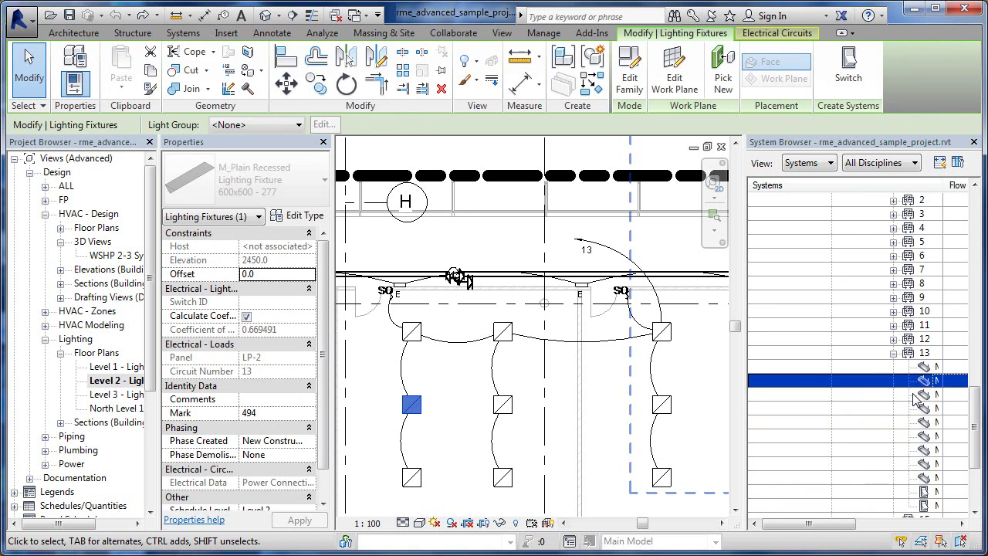
left_click(914, 395)
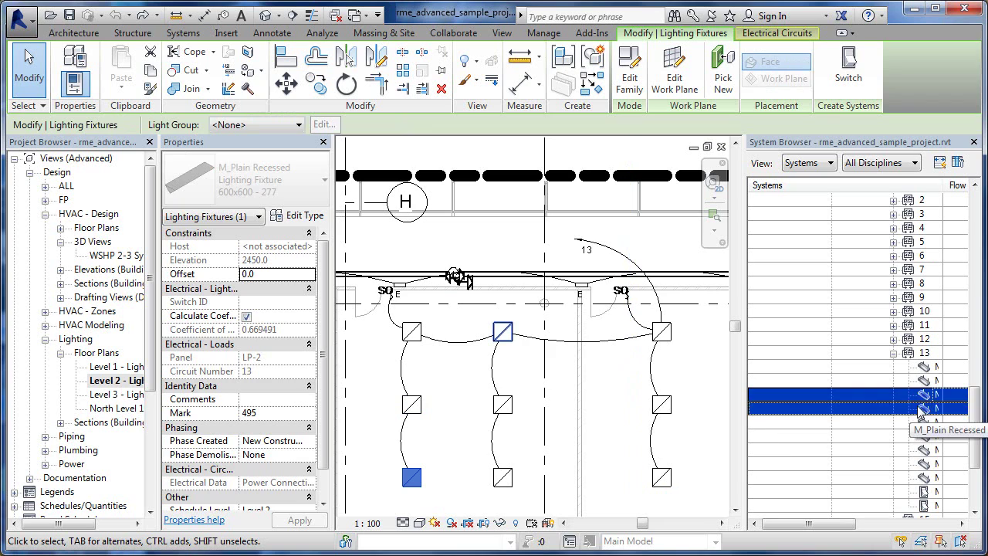
left_click(922, 492)
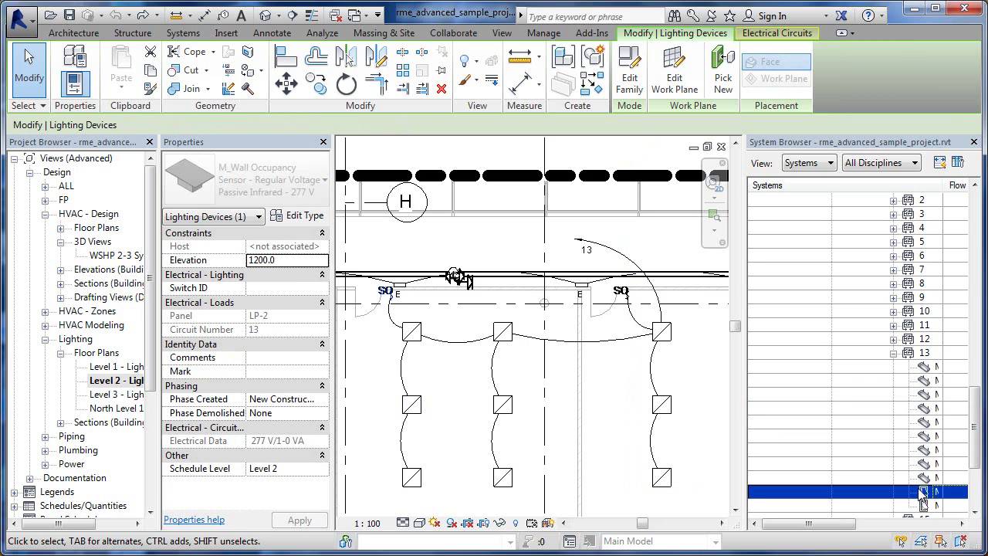
left_click(923, 506)
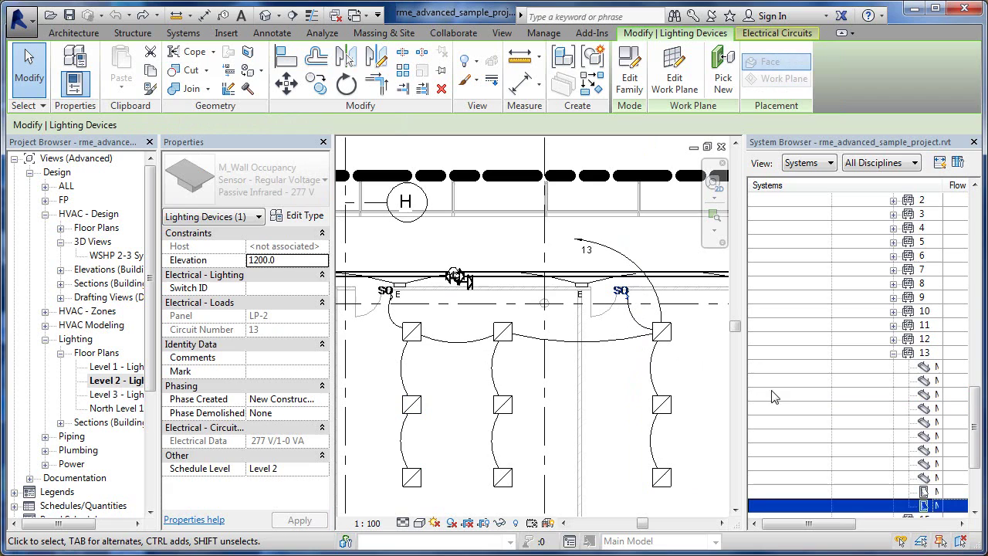
left_click(922, 491)
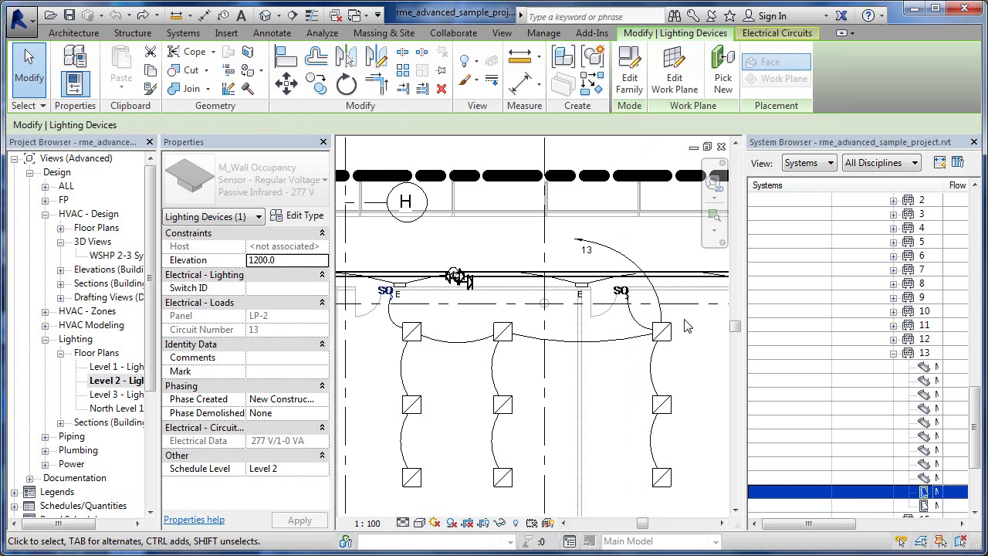
left_click(935, 437)
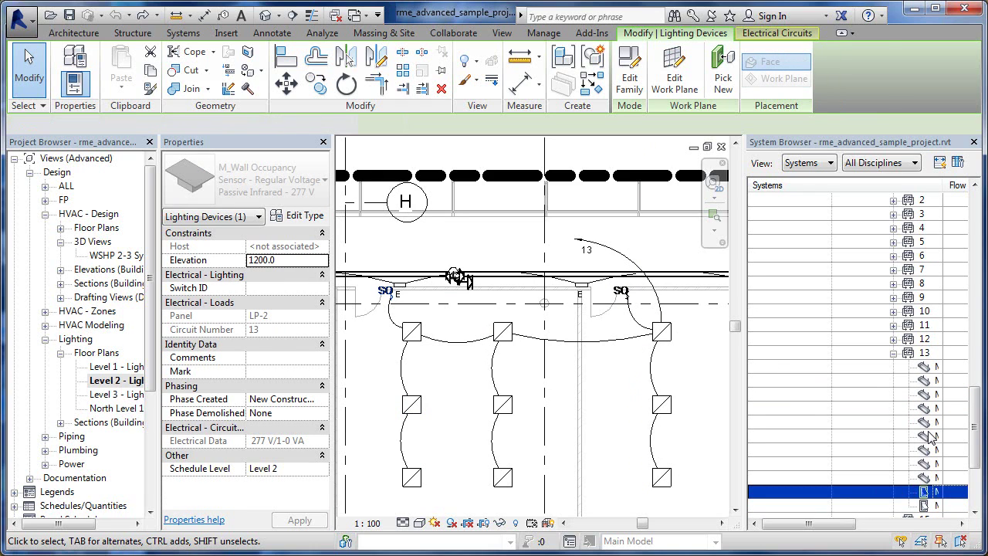
left_click(930, 408)
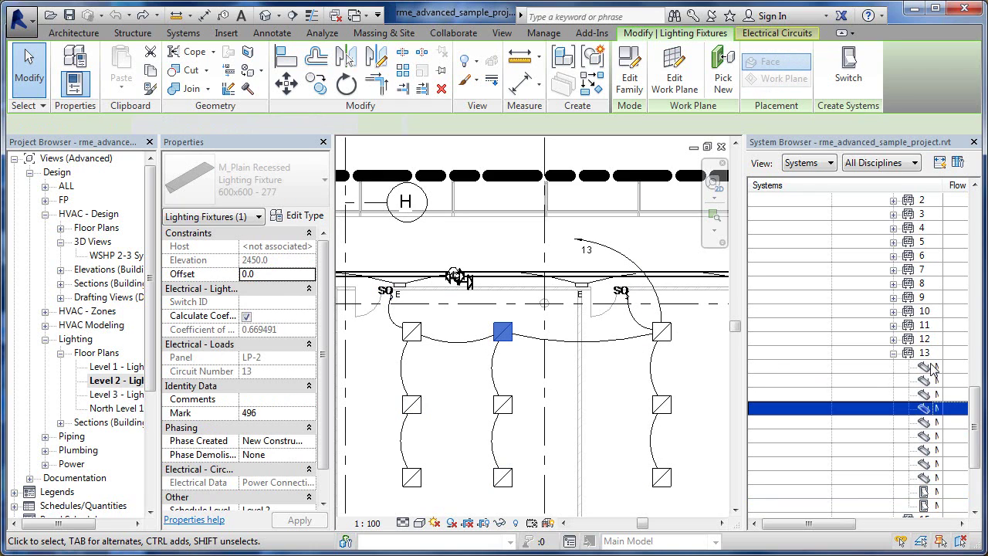
left_click(924, 366)
- Delete circuit 13 from panel LP-2 through its System Browser context menu
right_click(918, 353)
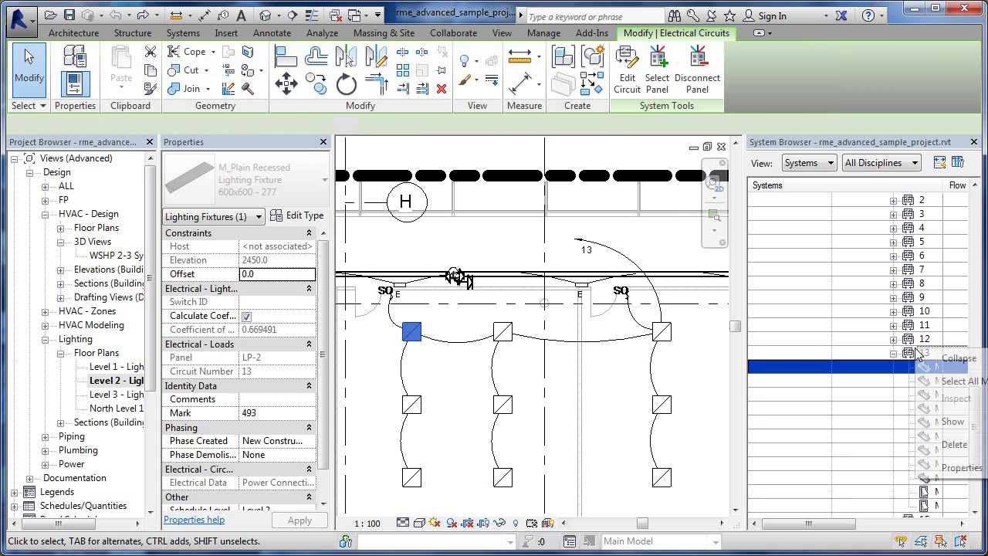
left_click(949, 446)
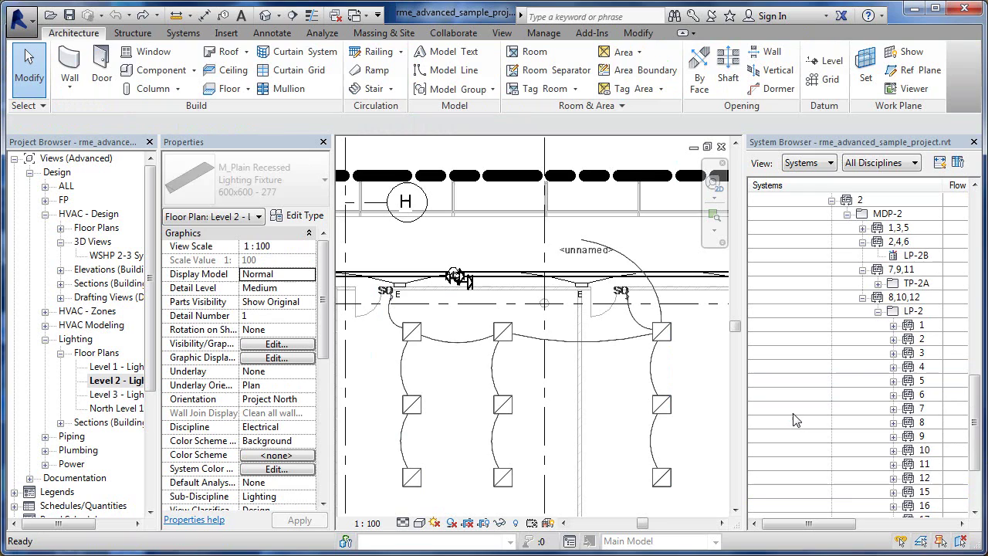
left_click(792, 413)
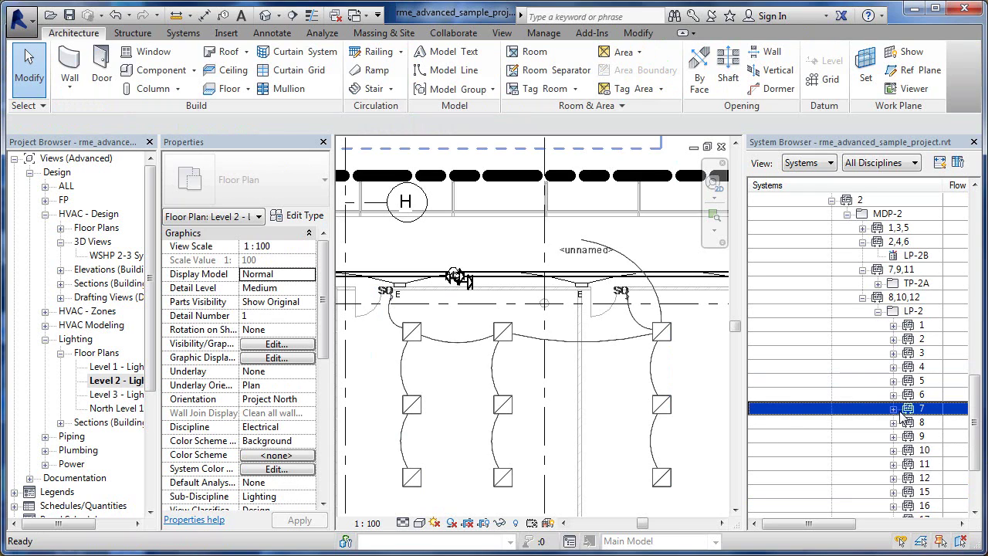
left_click(669, 353)
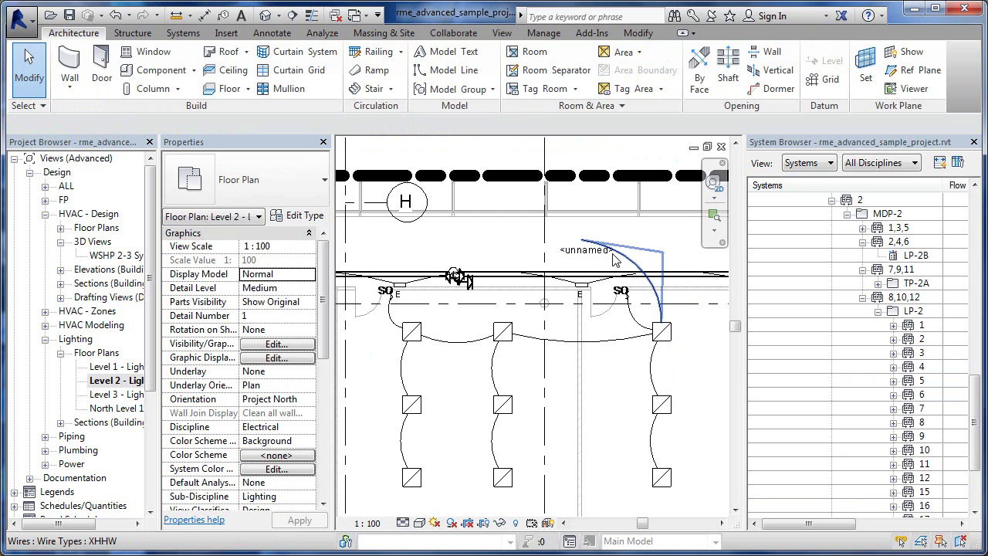
- Select the wired fixture network, filter it to wires only, and delete the eleven wires
key("Tab")
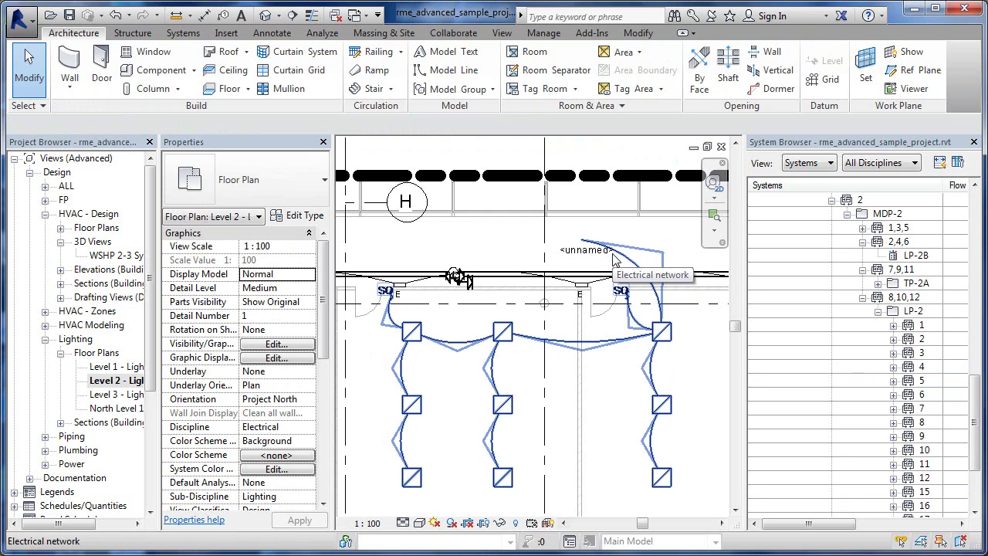
left_click(613, 258)
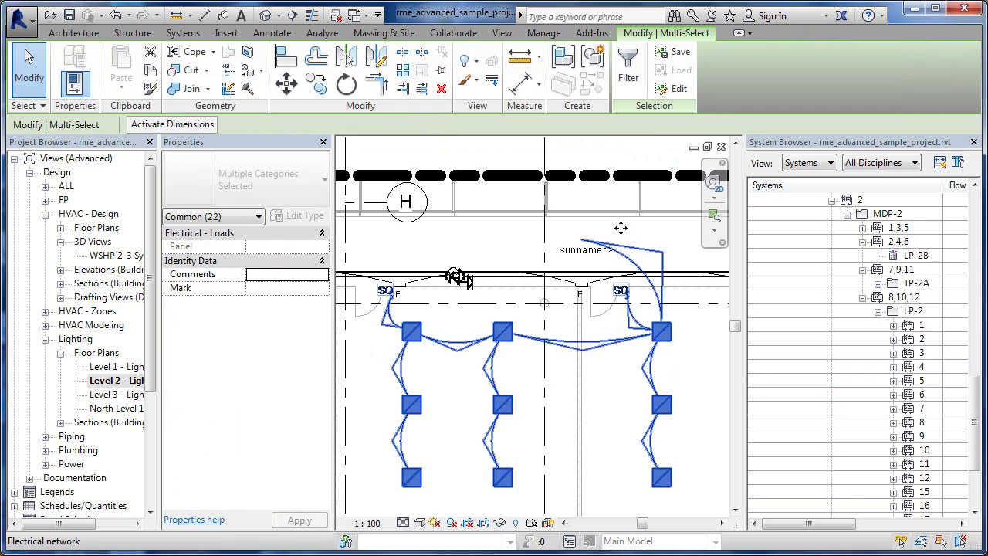
left_click(627, 69)
left_click(303, 297)
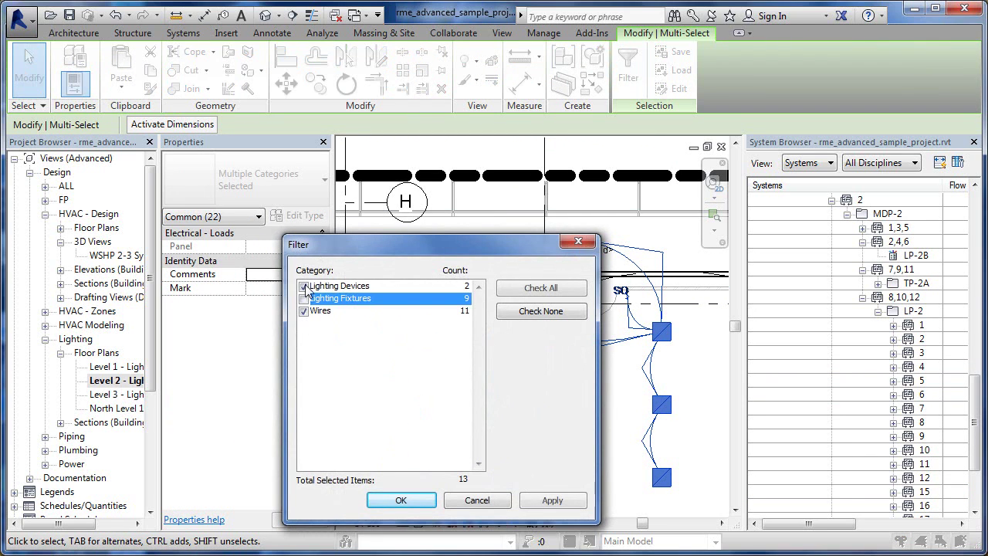
left_click(417, 498)
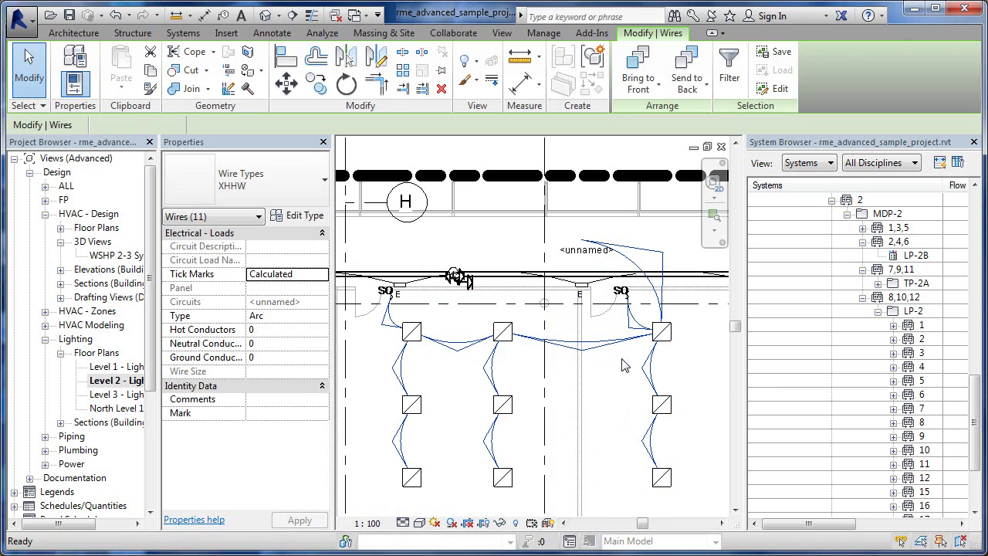
key("Delete")
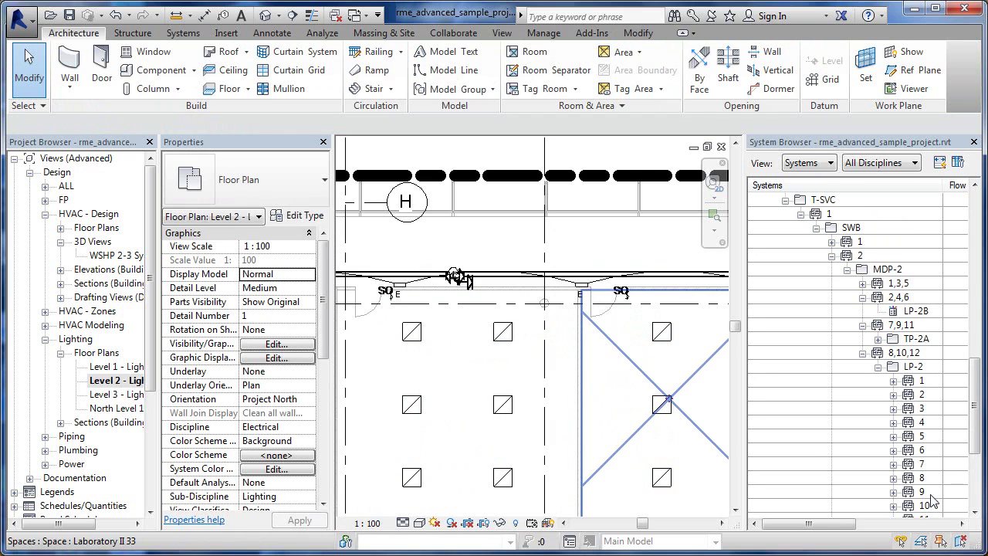
- Clear the space selection, then select the left occupancy sensor and left-room light fixtures
left_click_drag(974, 411, 974, 431)
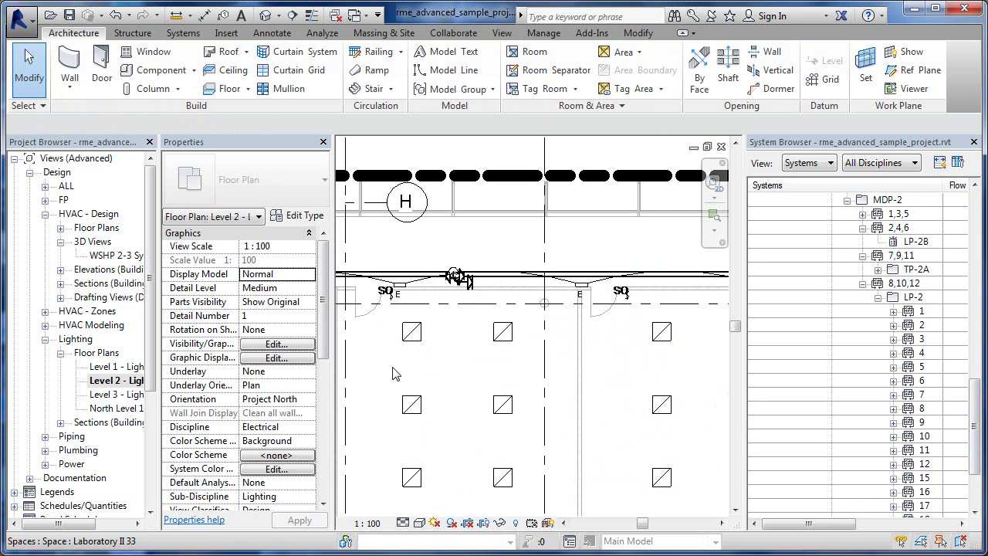
left_click(383, 306)
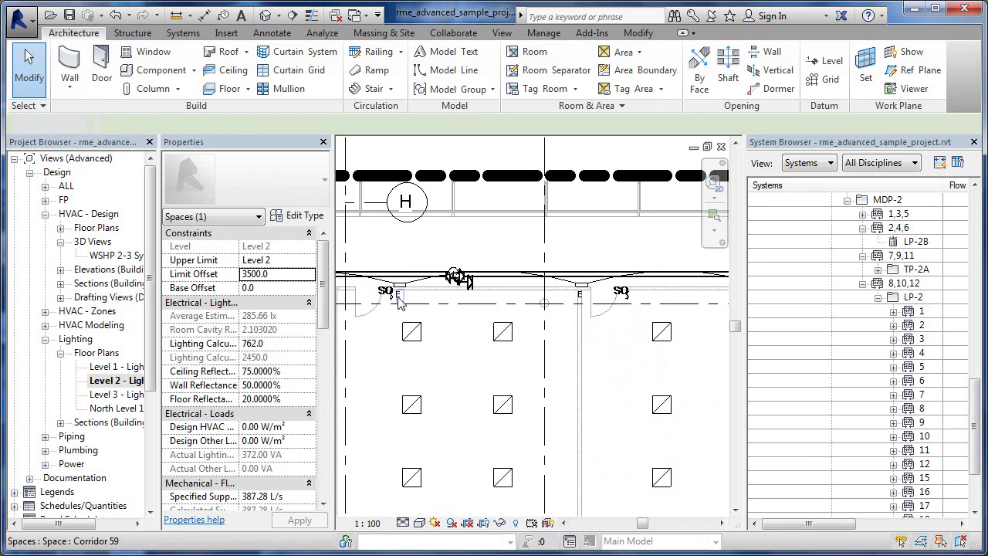
key("Escape")
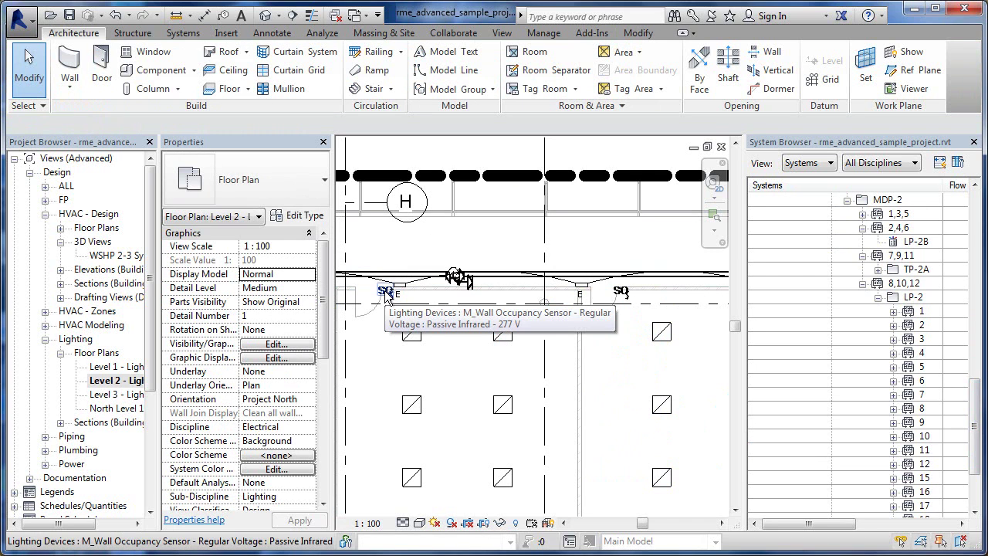
left_click(385, 296)
left_click(411, 332, "ctrl")
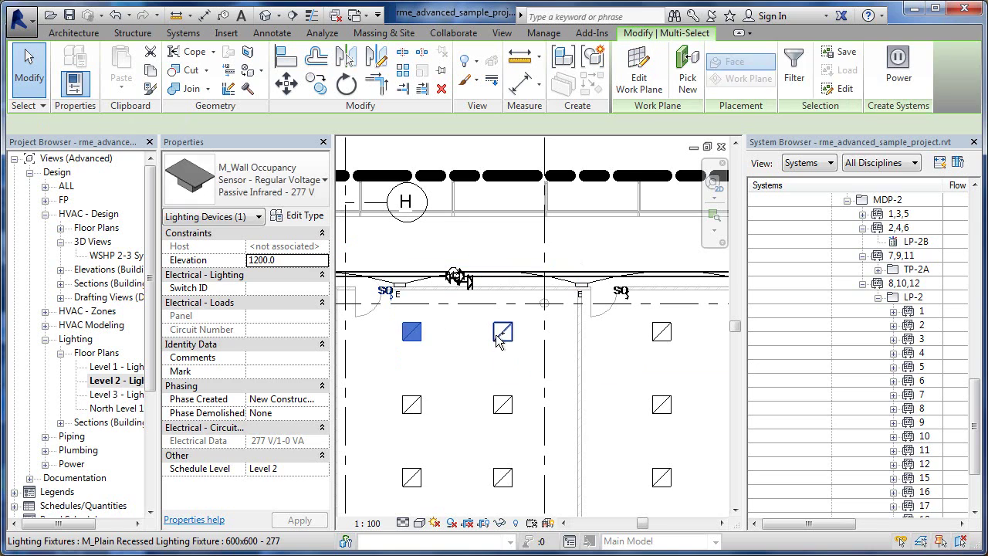
left_click(498, 340, "ctrl")
left_click(503, 406, "ctrl")
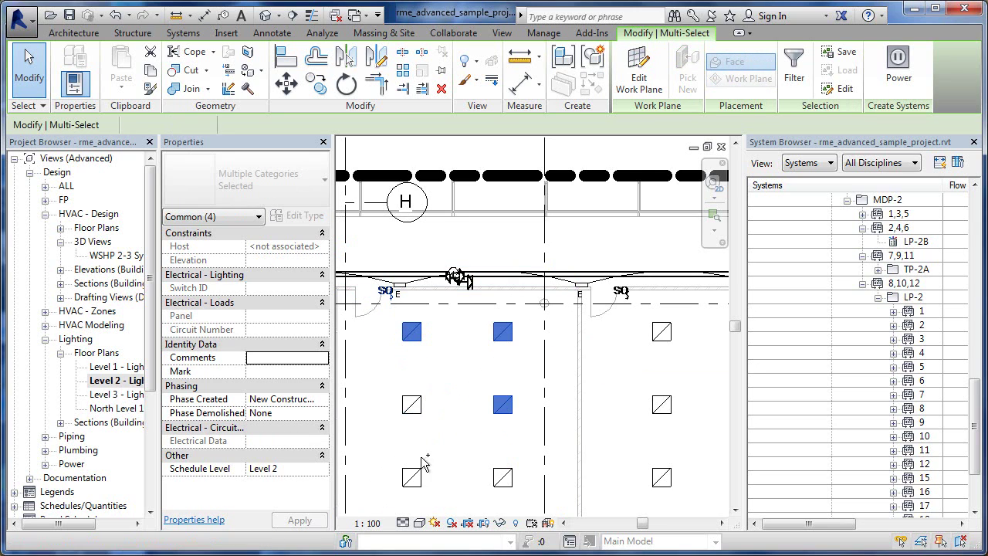
left_click(411, 404, "ctrl")
left_click(411, 477, "ctrl")
left_click(503, 477, "ctrl")
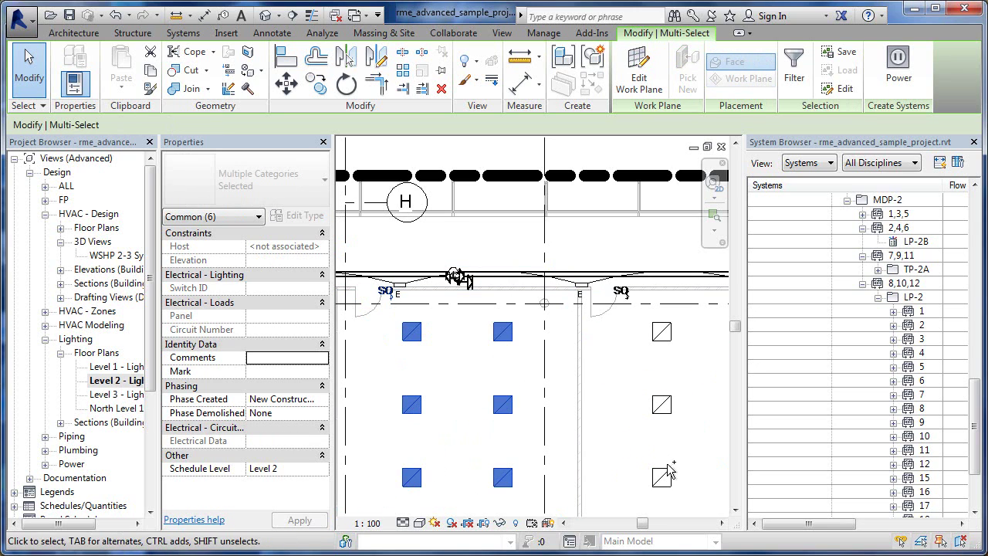
- Add the right-room fixtures and the second occupancy sensor to the selection
left_click(662, 476, "ctrl")
left_click(661, 405, "ctrl")
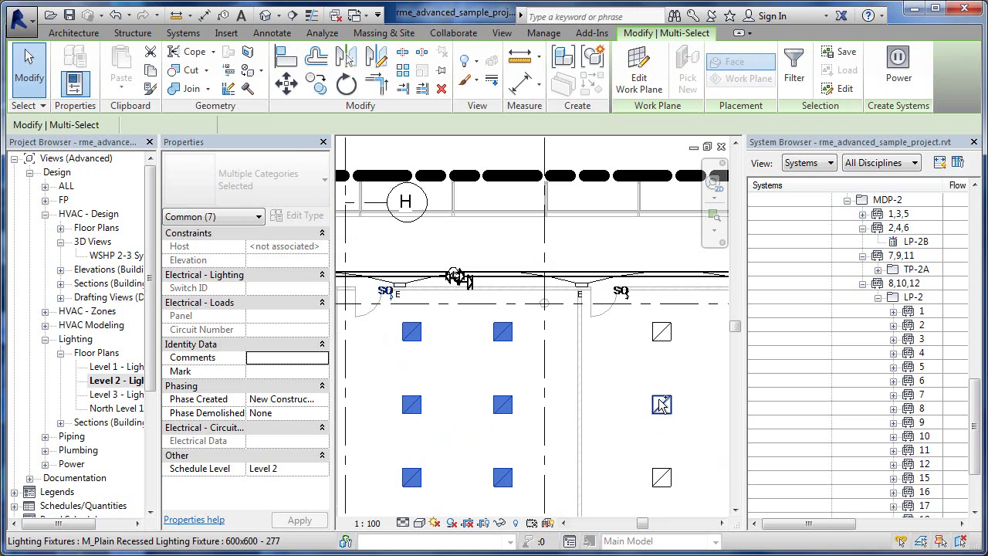
left_click(661, 334, "ctrl")
left_click(628, 299, "ctrl")
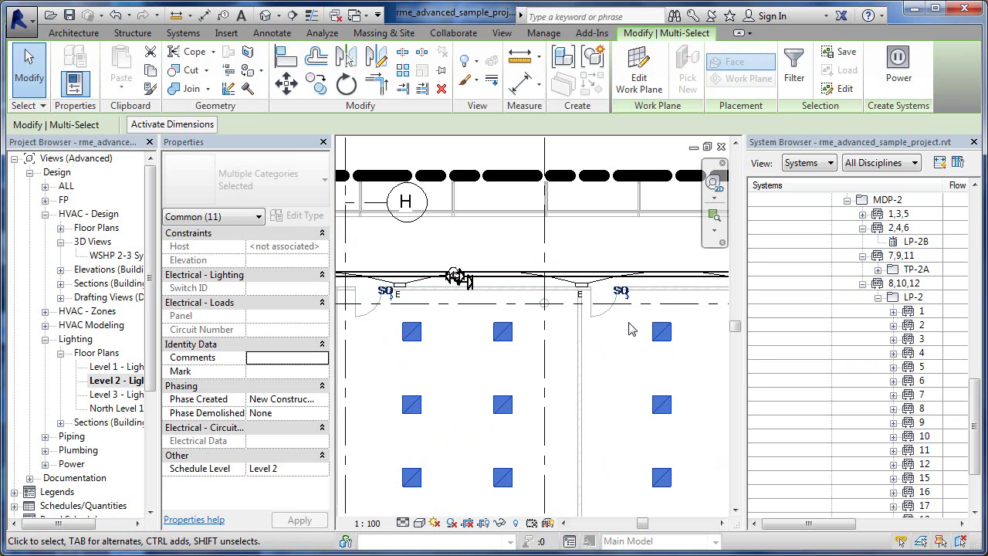
- Create a power circuit from the selected Level 2 fixtures and sensors
left_click(899, 65)
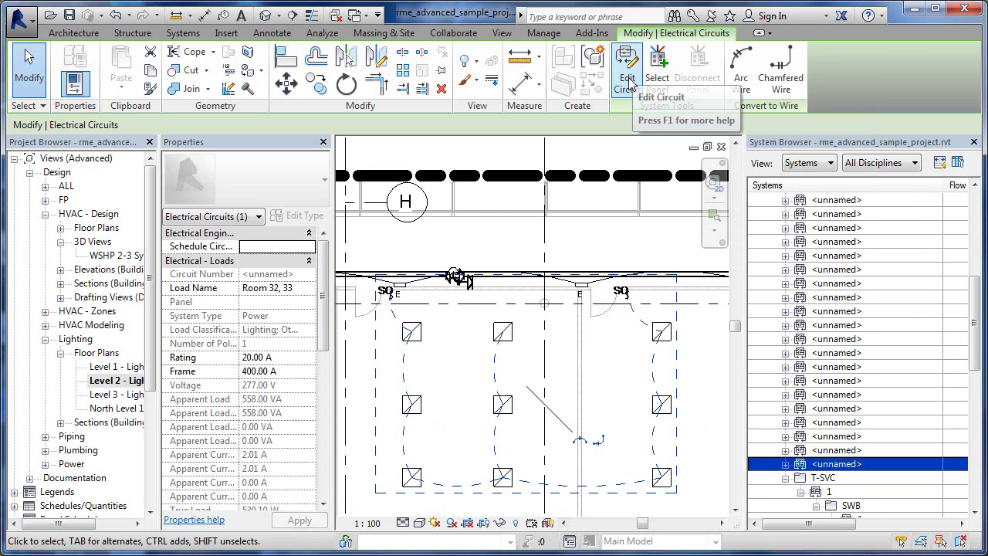
left_click(629, 83)
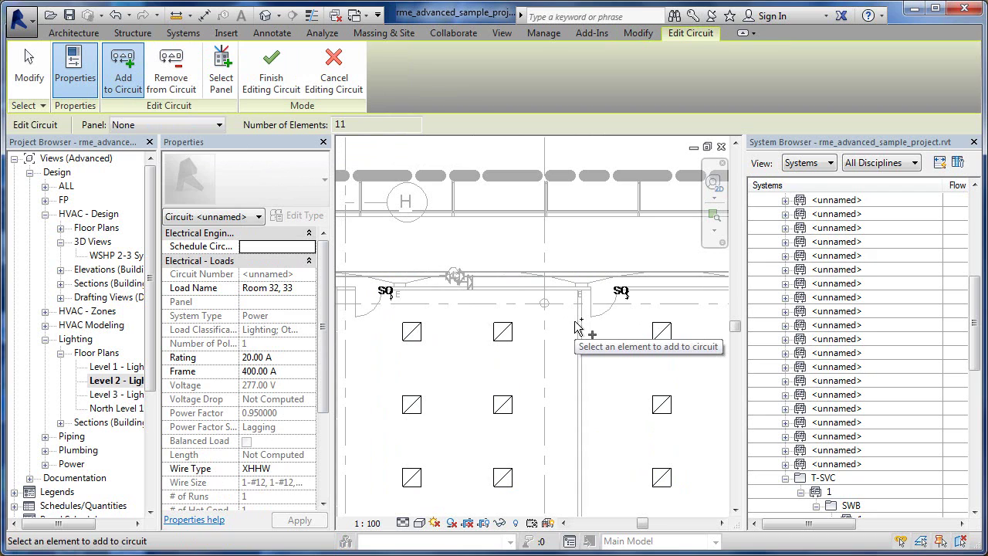
left_click(271, 68)
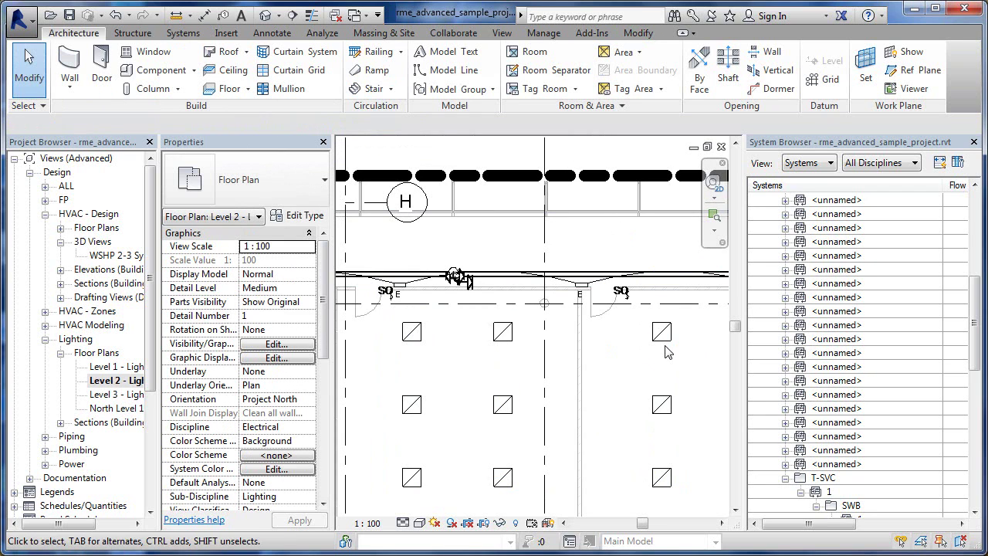
scroll(666, 349, "down", 2)
key("Tab")
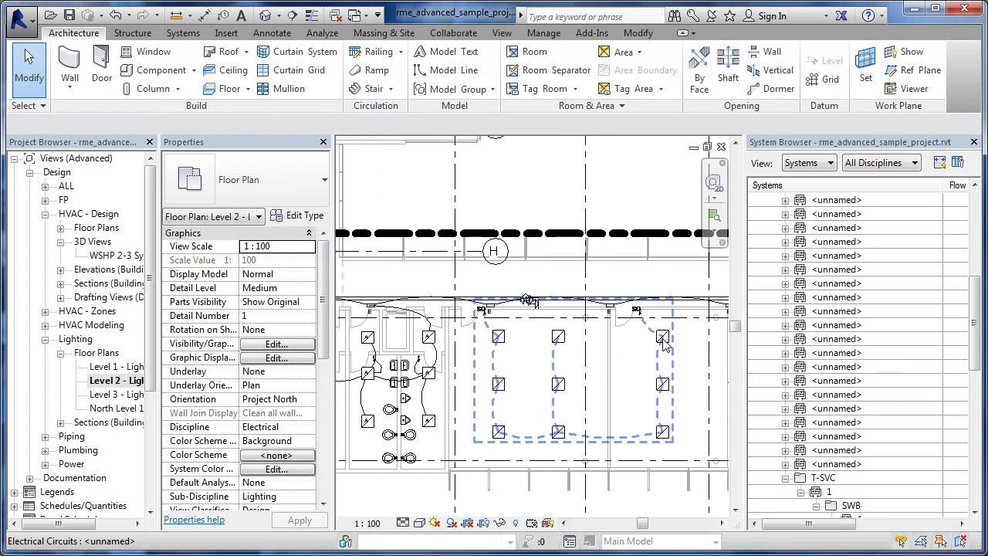
left_click(664, 343)
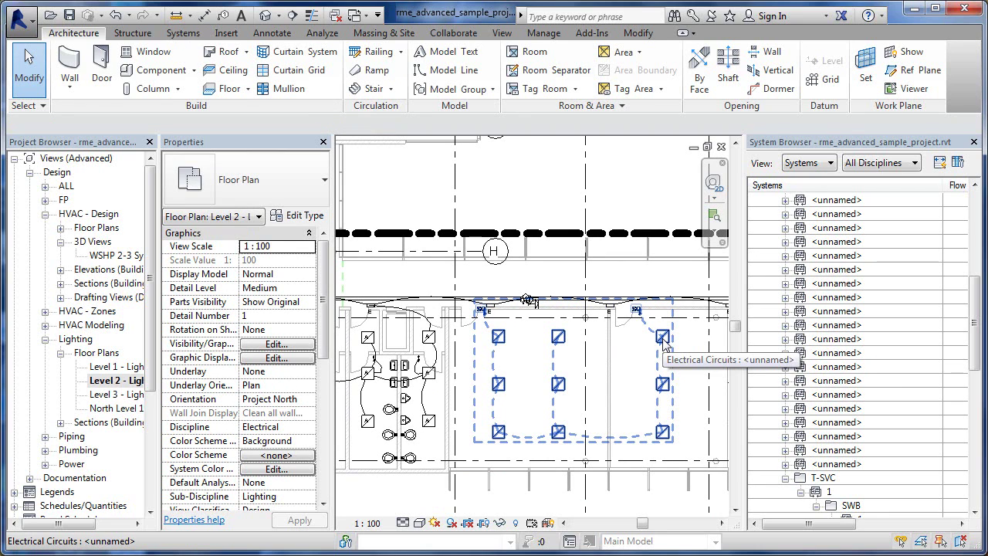
left_click(664, 342)
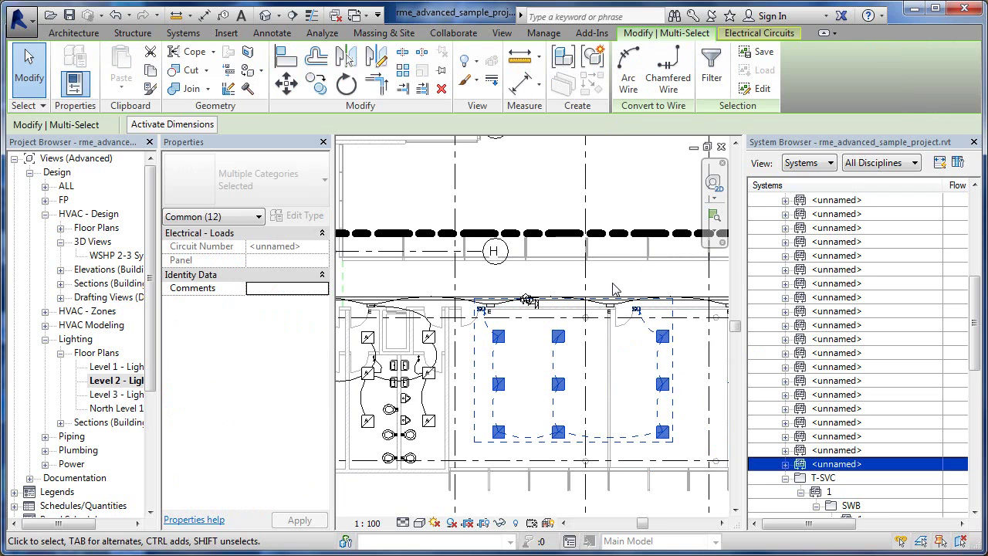
key("Escape")
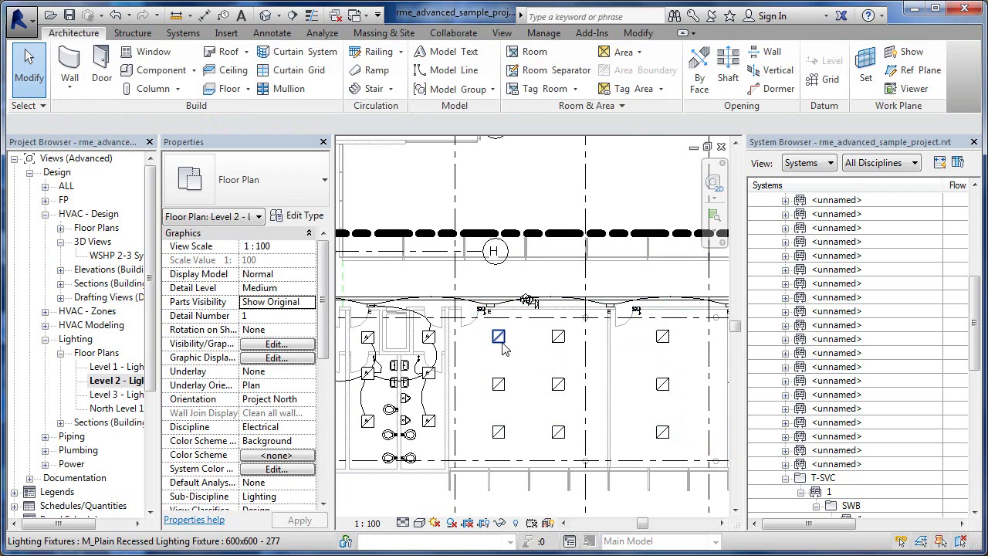
key("Tab")
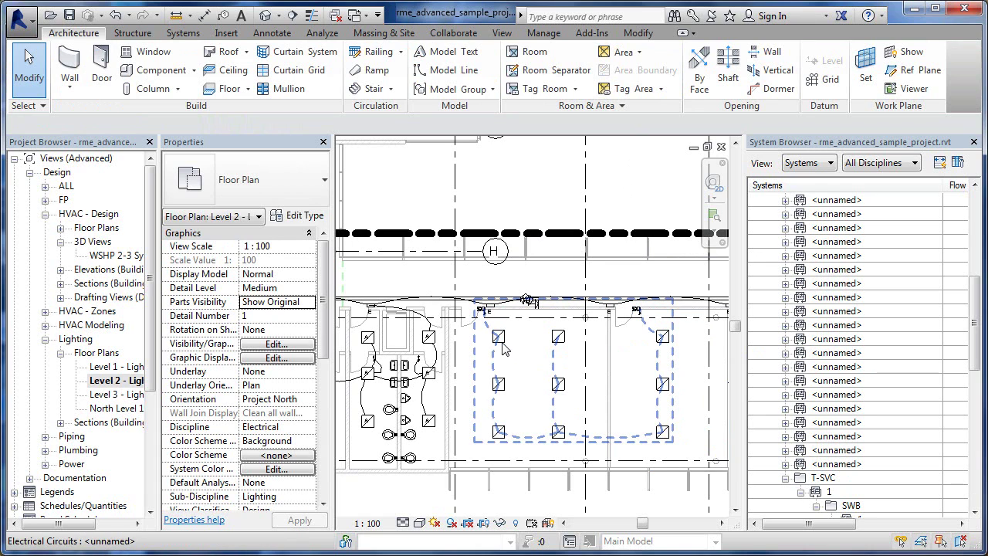
left_click(502, 348)
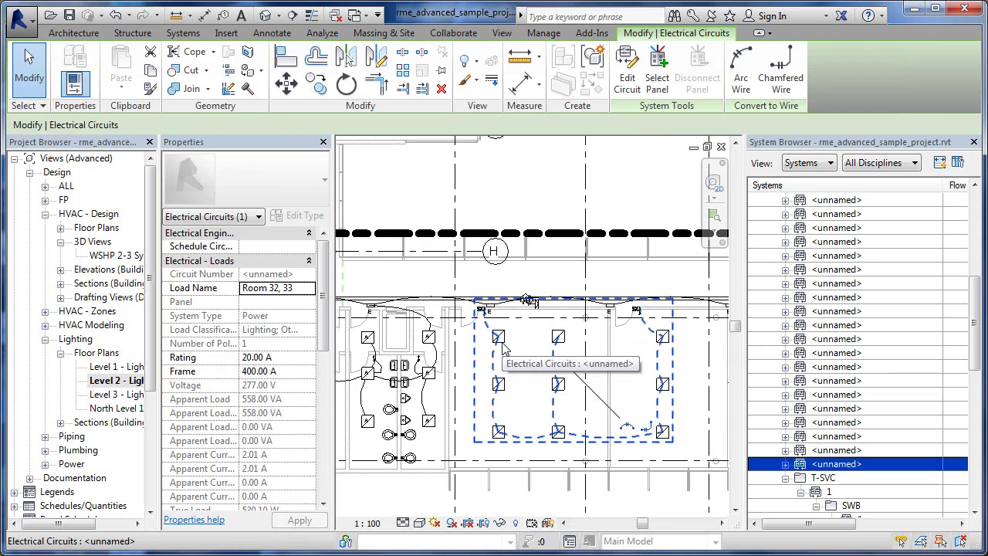
- Assign the Room 32, 33 circuit to panel LP-2, making it circuit 13
left_click(662, 77)
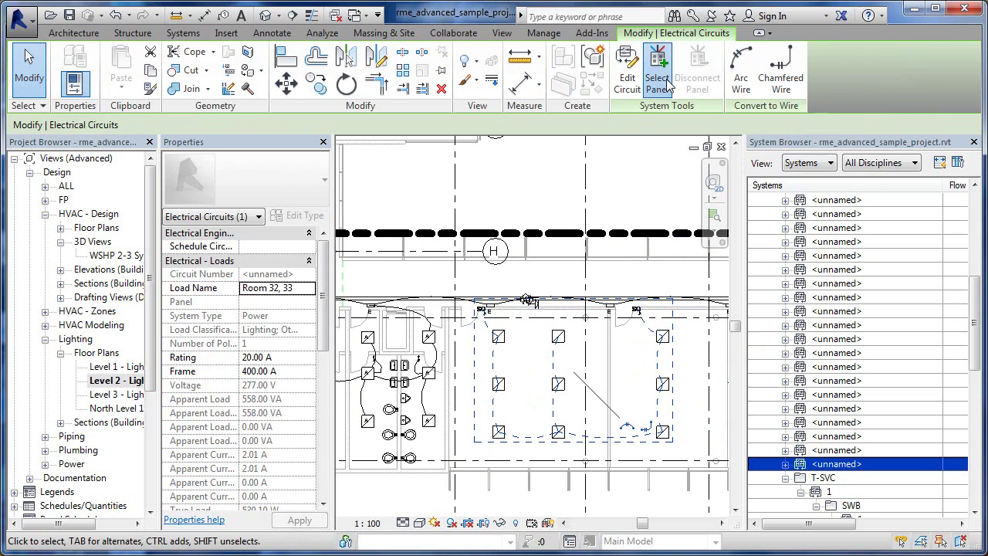
scroll(628, 241, "down", 2)
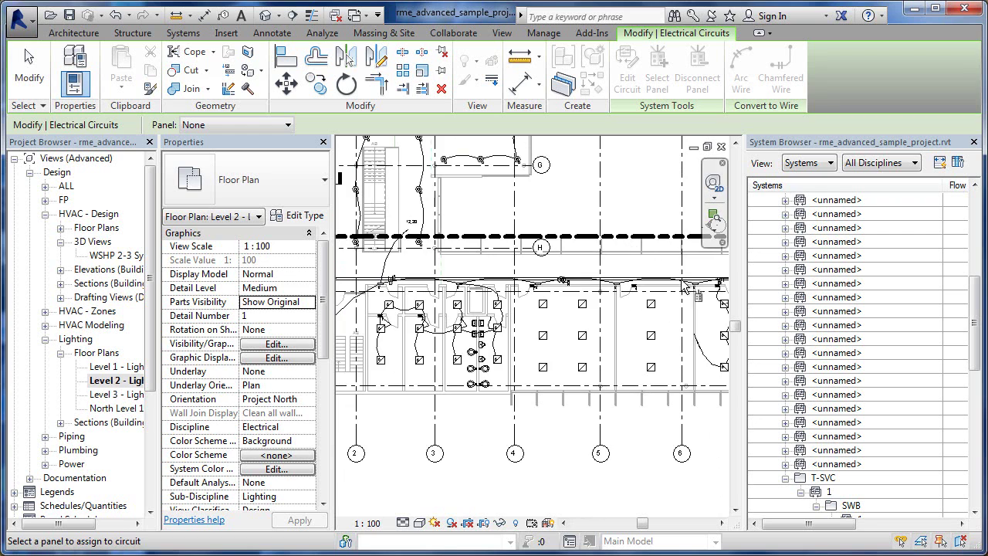
mouse_move(590, 204)
middle_mouse_down()
mouse_move(604, 275)
mouse_move(606, 452)
middle_mouse_up()
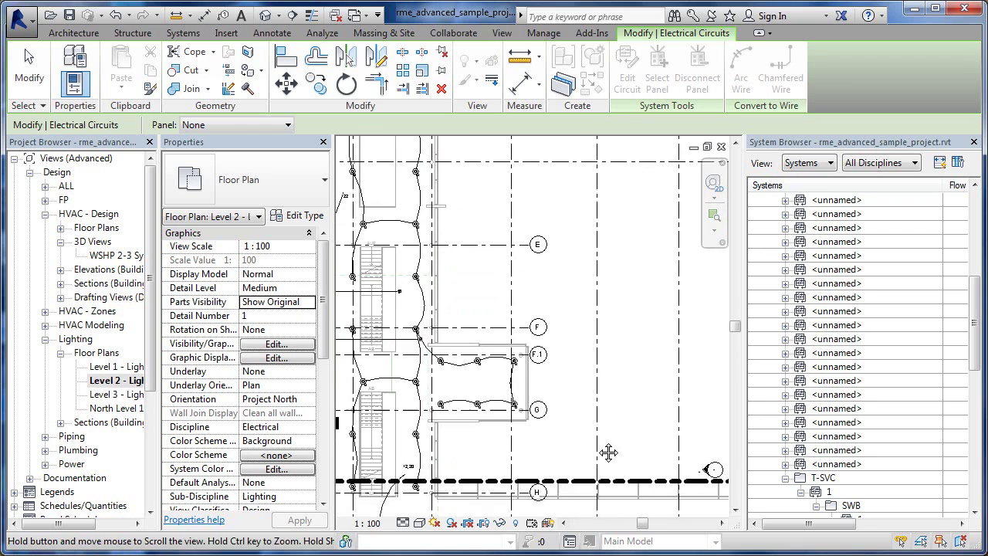
middle_click_drag(644, 192, 634, 247)
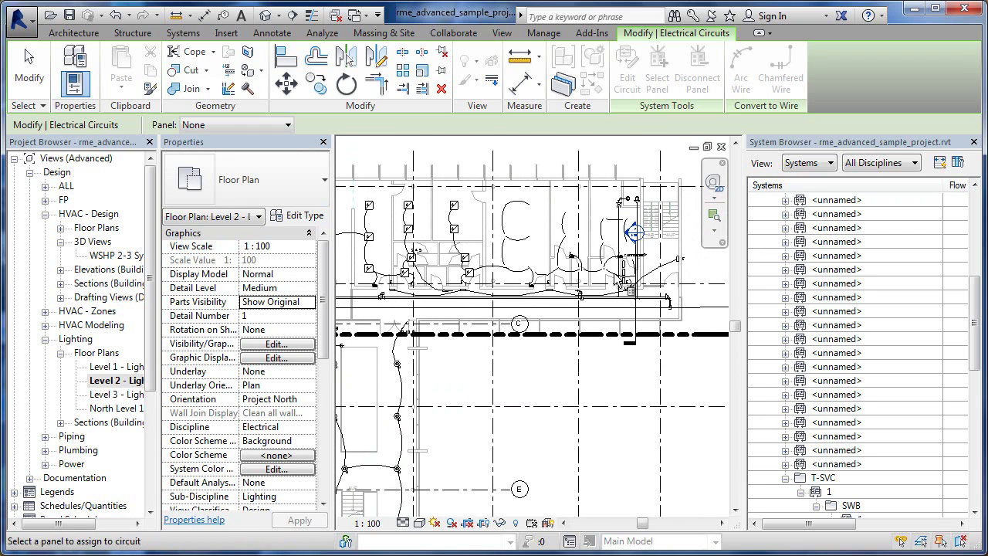
scroll(633, 269, "up", 3)
scroll(632, 268, "up", 3)
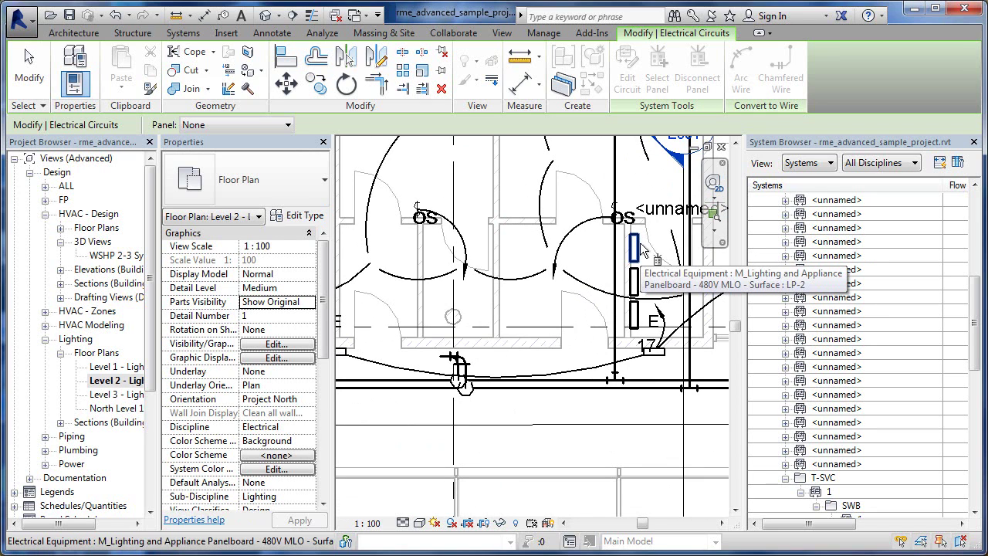
left_click(641, 248)
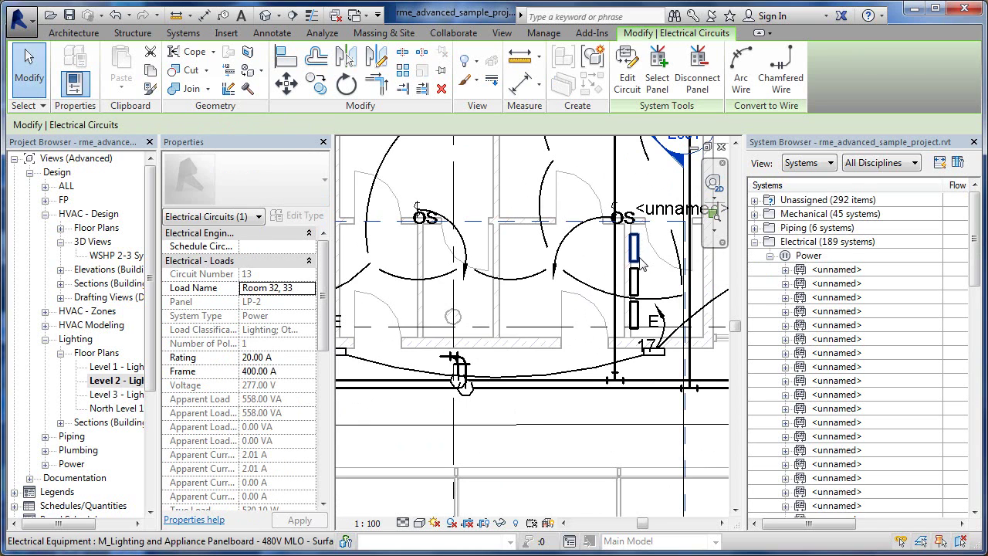
scroll(640, 248, "down", 2)
scroll(641, 262, "down", 2)
scroll(641, 266, "down", 2)
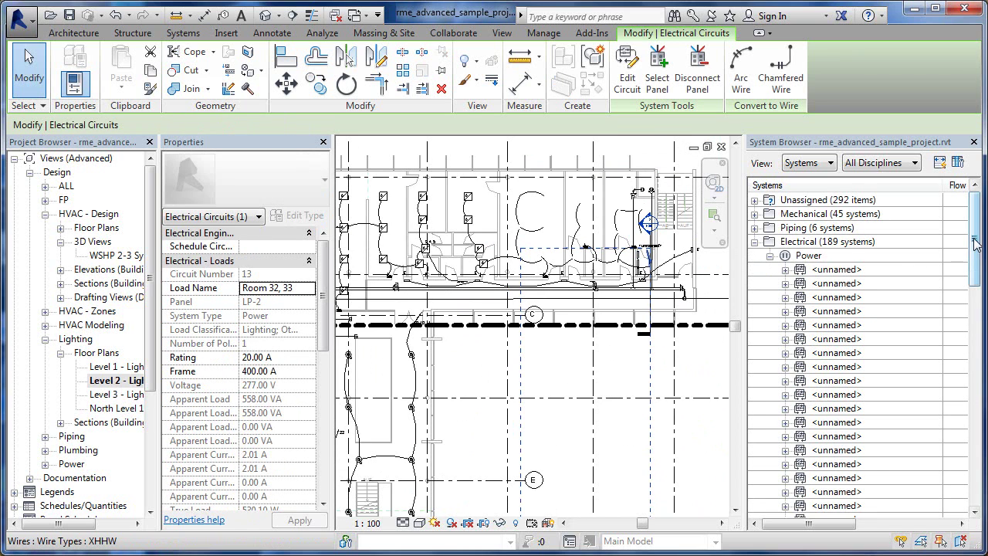
left_click_drag(974, 244, 985, 417)
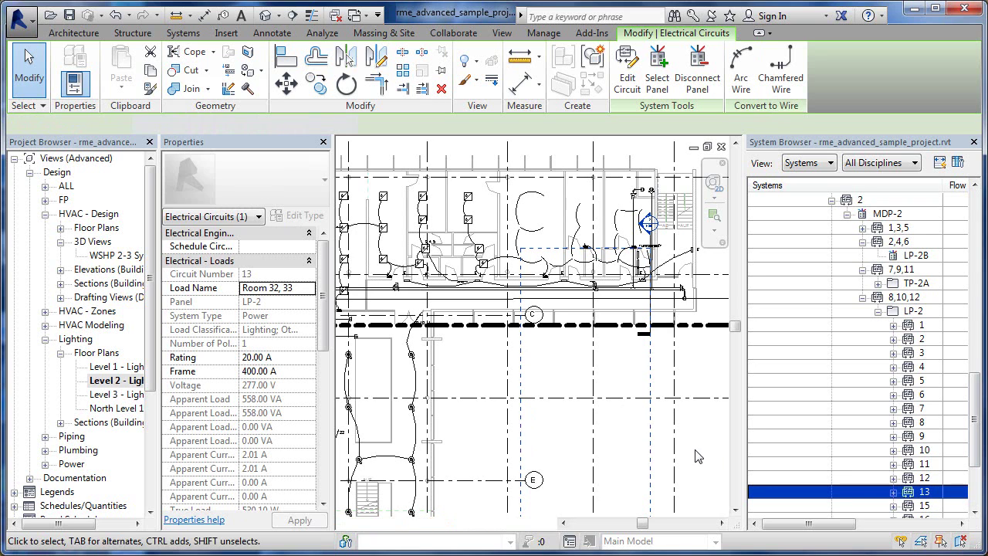
middle_click_drag(700, 453, 660, 230)
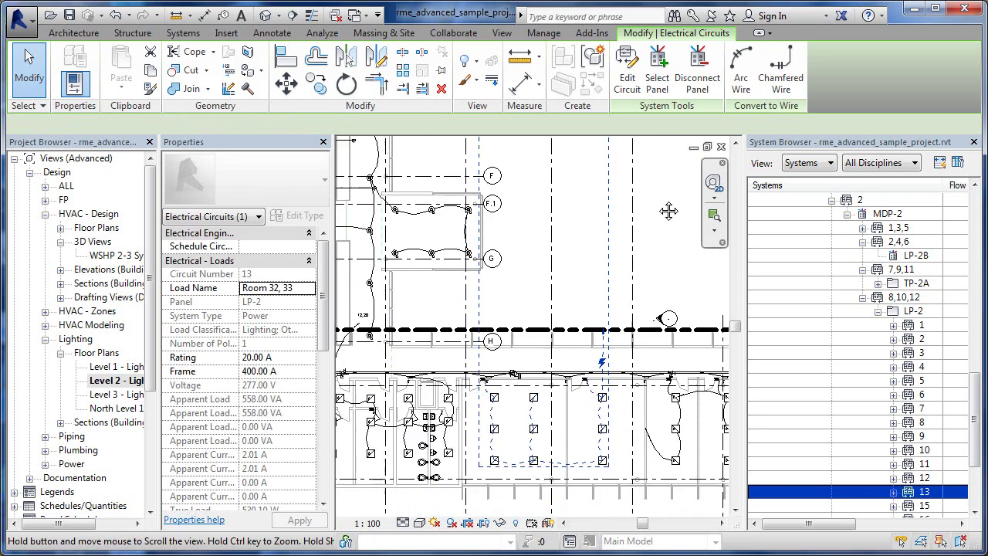
scroll(671, 293, "up", 3)
scroll(624, 382, "up", 1)
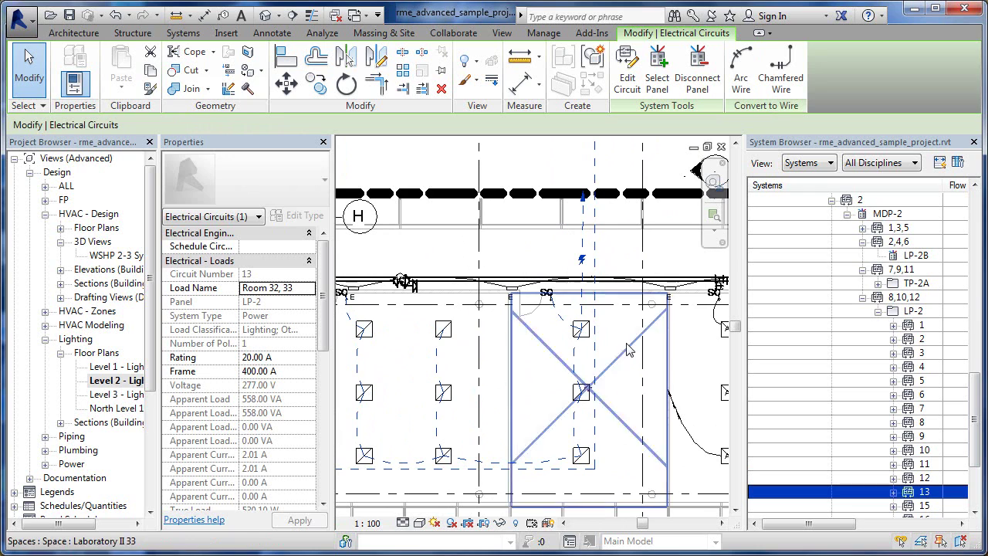
left_click(623, 259)
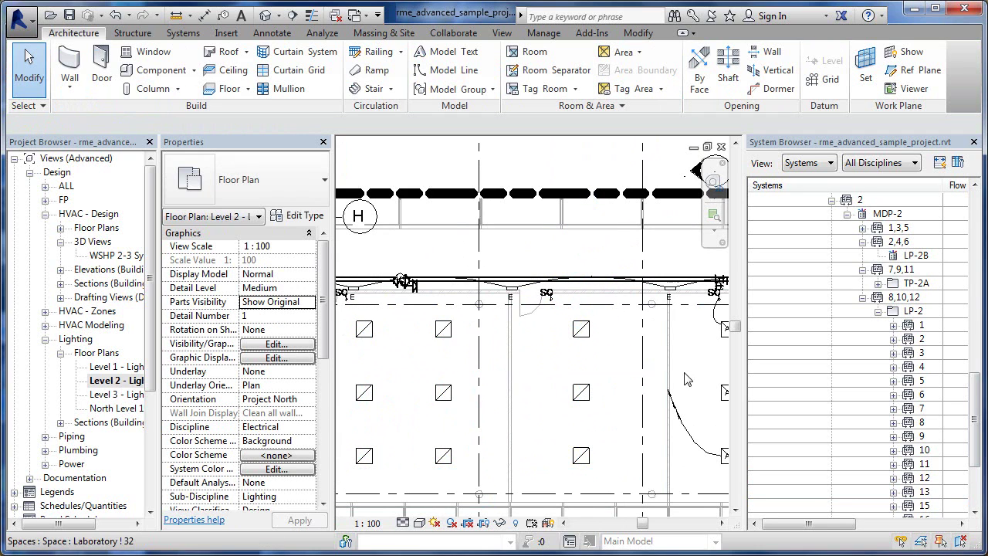
left_click(926, 493)
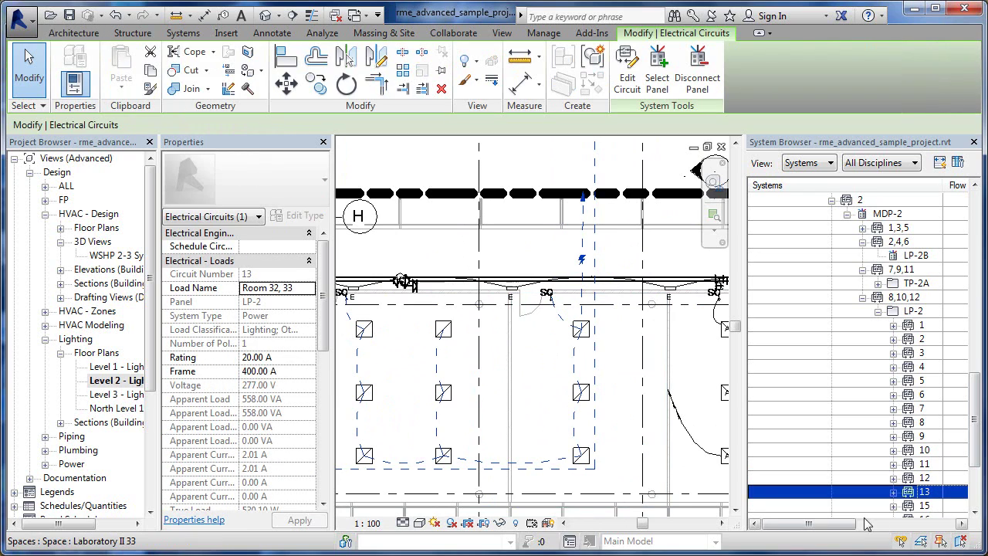
left_click(628, 77)
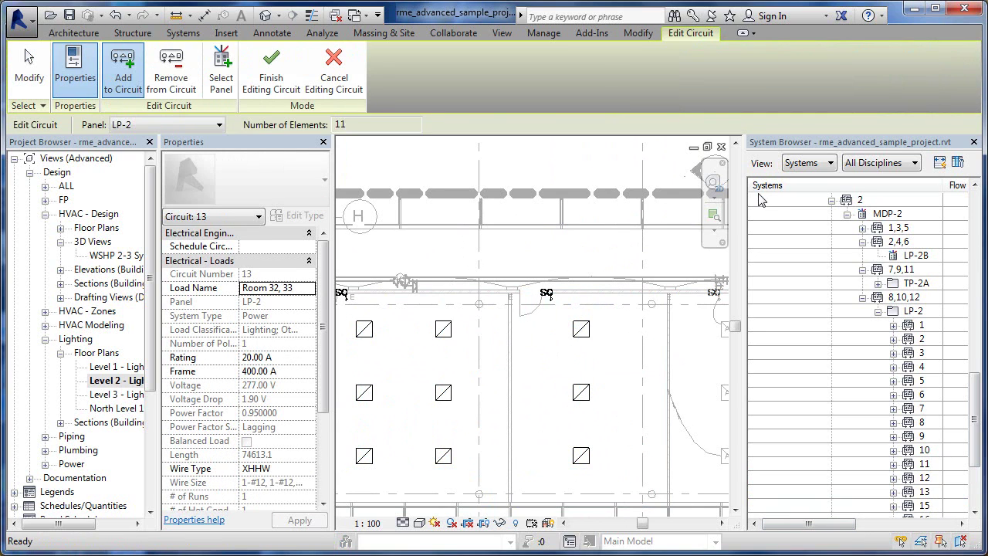
left_click(334, 84)
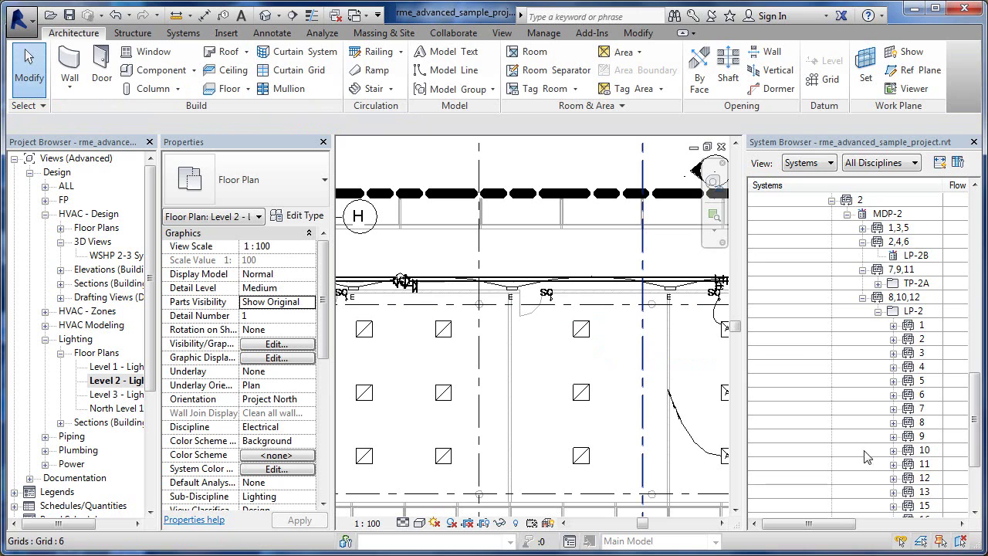
left_click(926, 492)
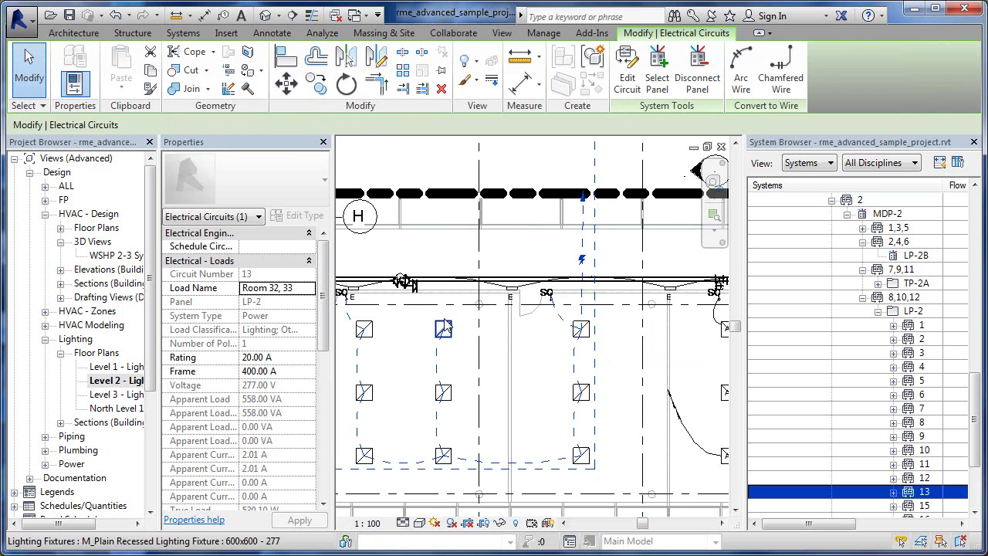
- Select circuit 13 and convert it to arc wiring with a home run
left_click(475, 334)
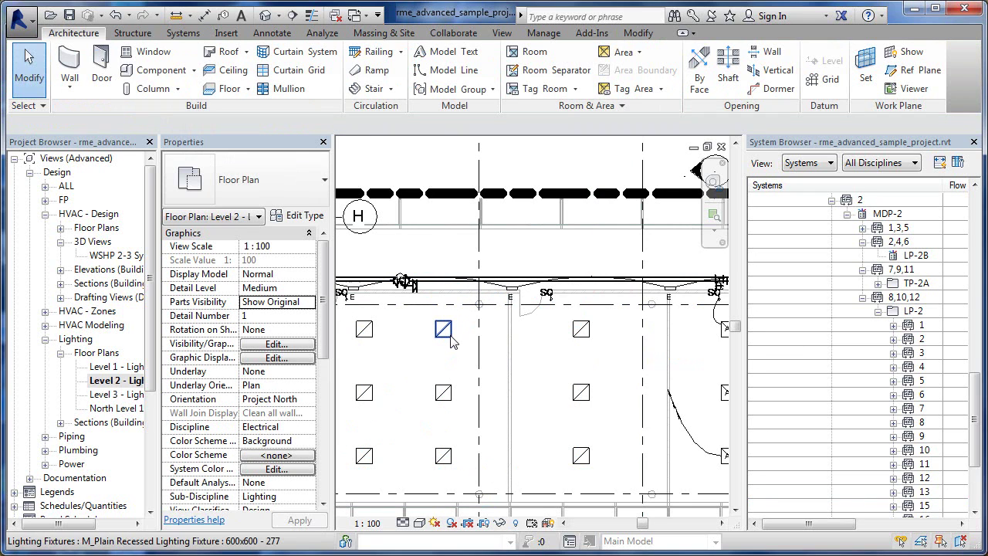
key("Tab")
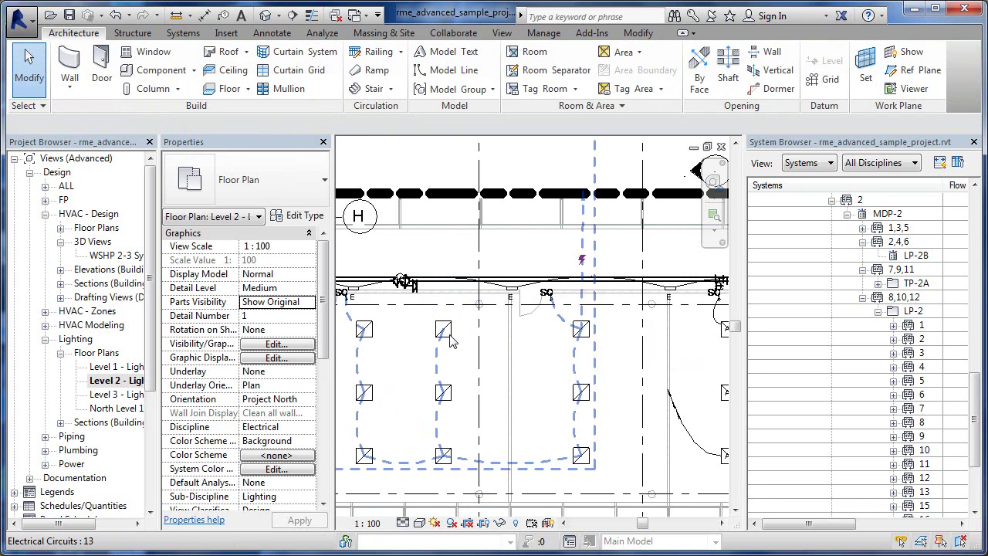
left_click(451, 341)
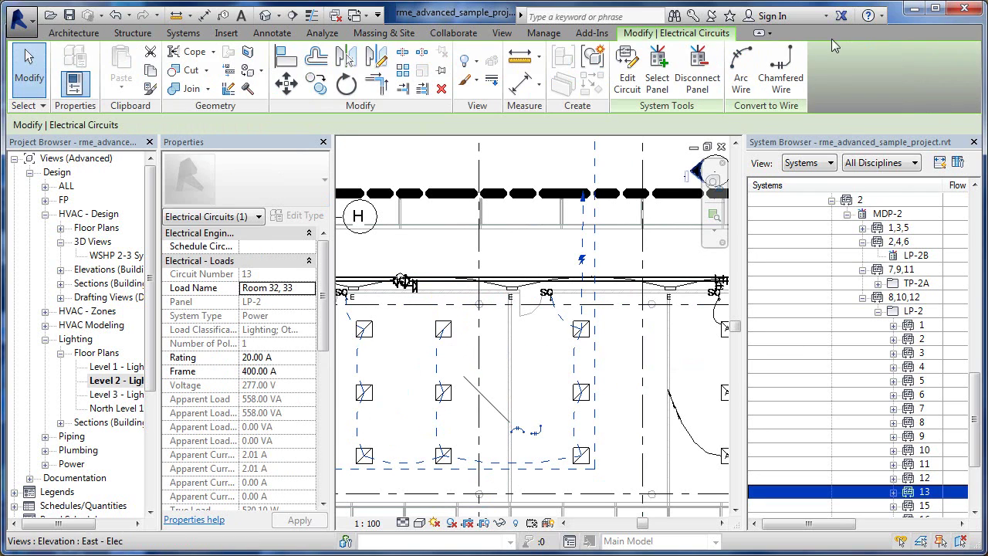
left_click(734, 113)
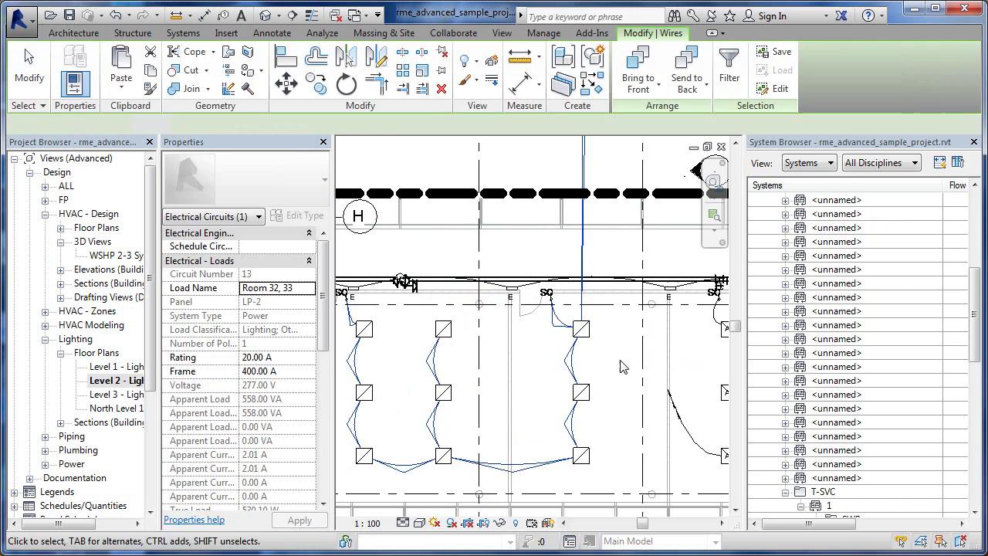
key("Escape")
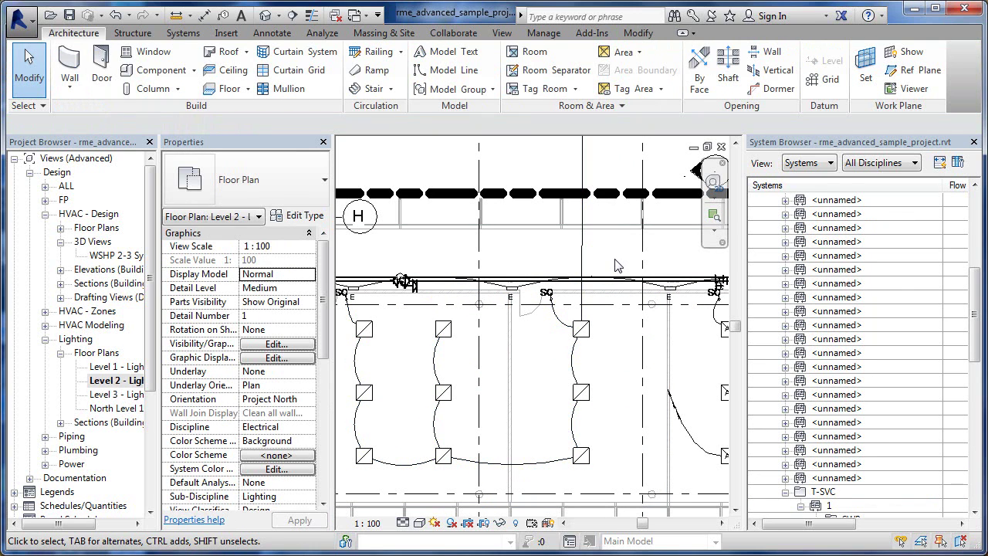
- Locate circuit 13's home run wire near grids E to G and select it
middle_click_drag(584, 298, 597, 404)
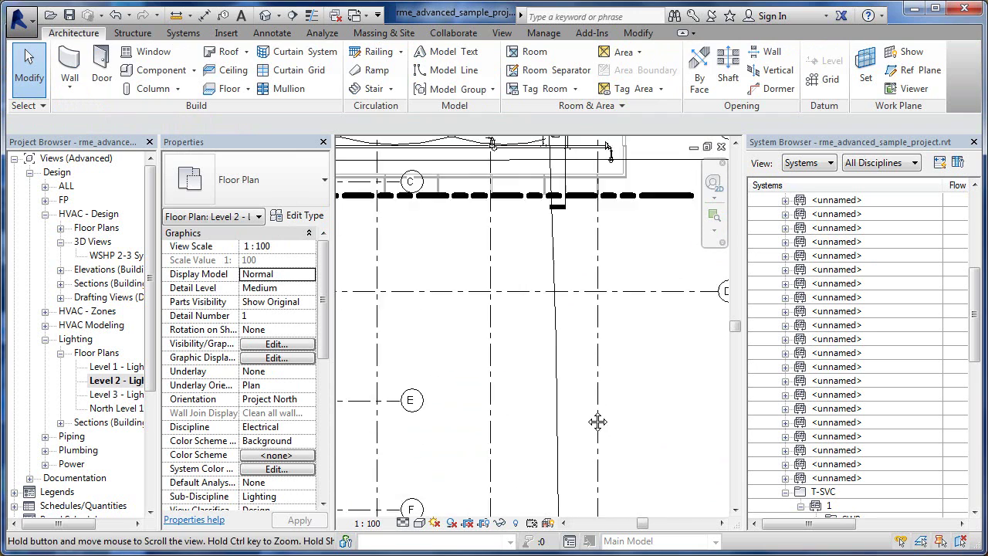
middle_click_drag(597, 404, 563, 278)
scroll(556, 269, "up", 2)
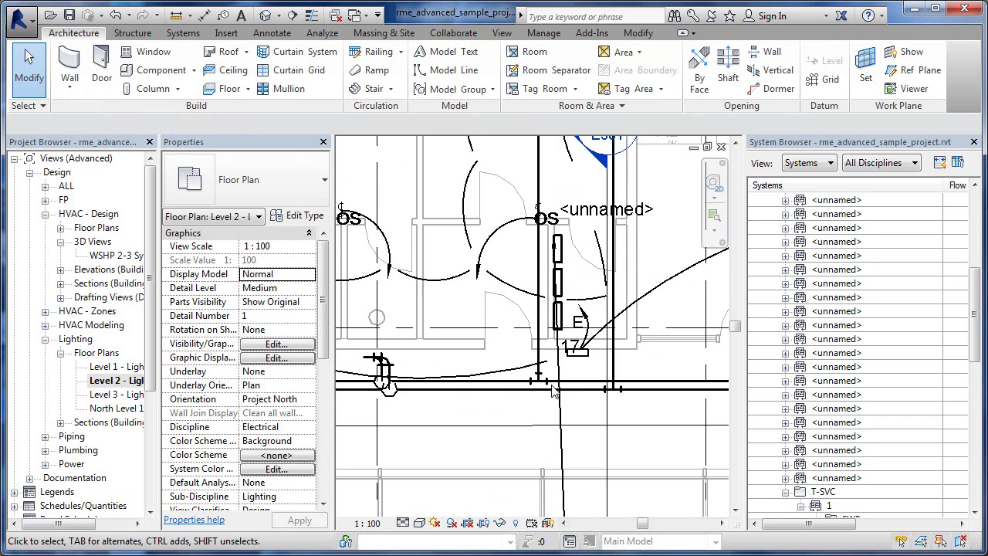
left_click(554, 248)
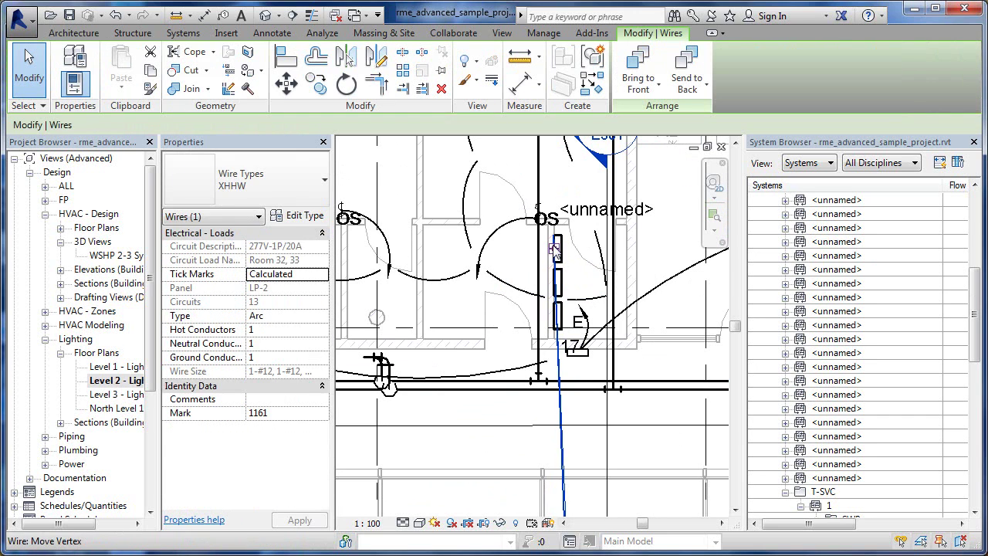
scroll(560, 286, "down", 1)
scroll(563, 298, "down", 2)
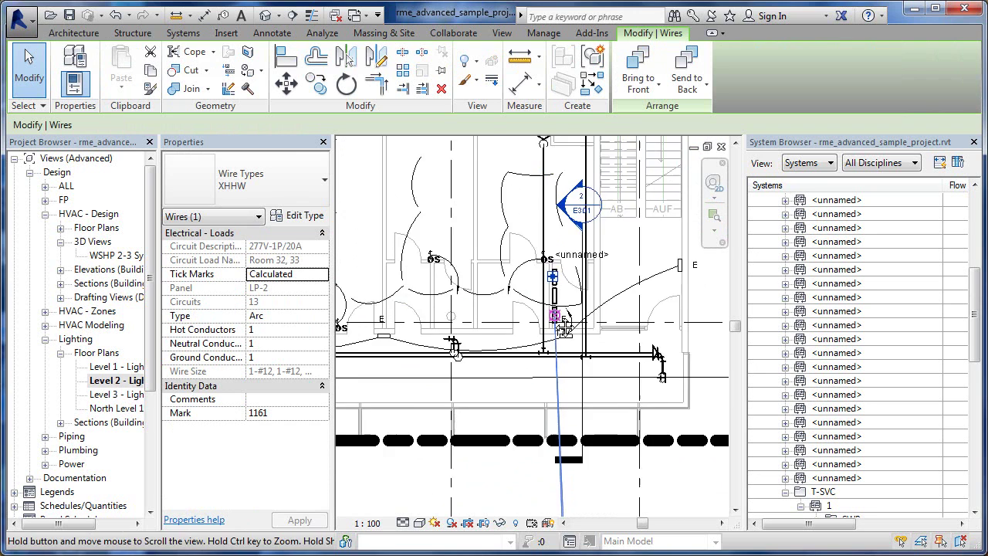
scroll(557, 313, "down", 2)
scroll(556, 321, "down", 2)
scroll(544, 362, "down", 2)
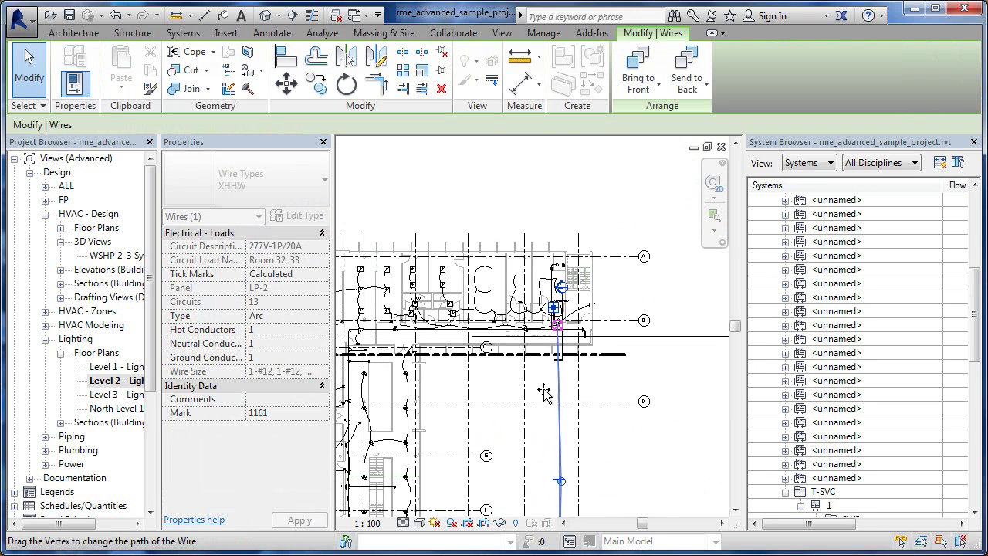
- Reshape the home run into a short arc from the fixture toward the panel
left_click_drag(555, 321, 558, 441)
middle_click_drag(558, 441, 564, 269)
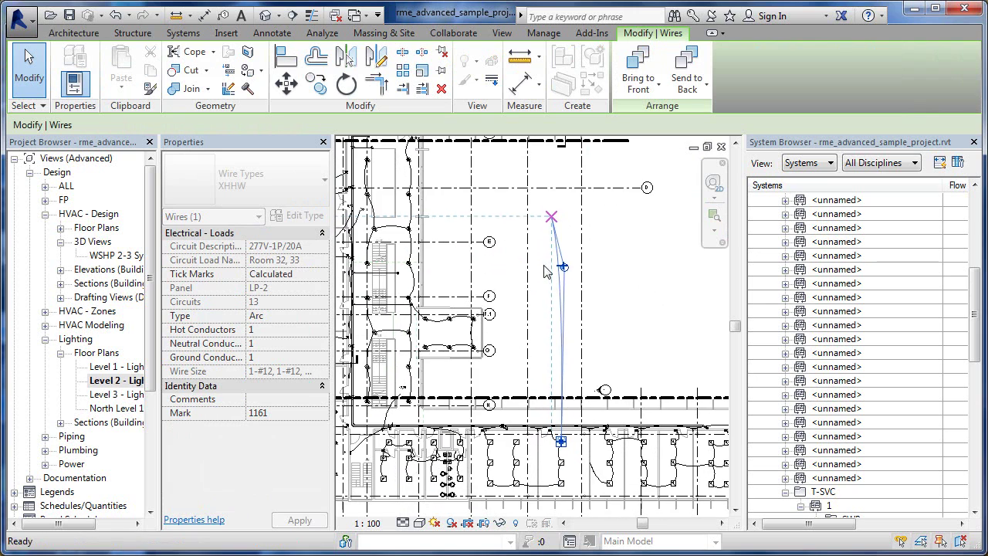
left_click_drag(564, 270, 559, 390)
scroll(560, 402, "up", 1)
scroll(563, 417, "up", 2)
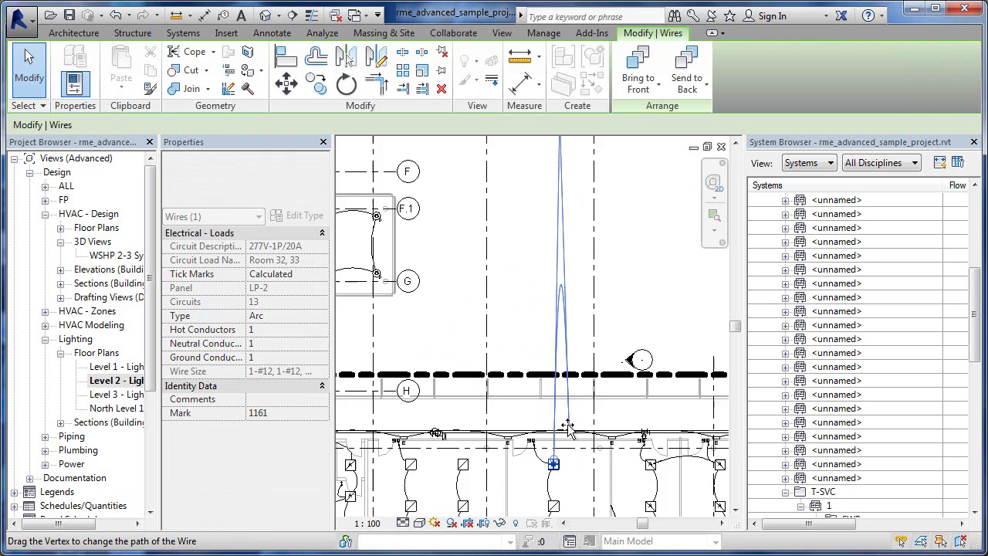
scroll(567, 425, "up", 2)
mouse_move(567, 426)
left_mouse_down()
mouse_move(529, 208)
mouse_move(455, 282)
mouse_move(451, 276)
left_mouse_up()
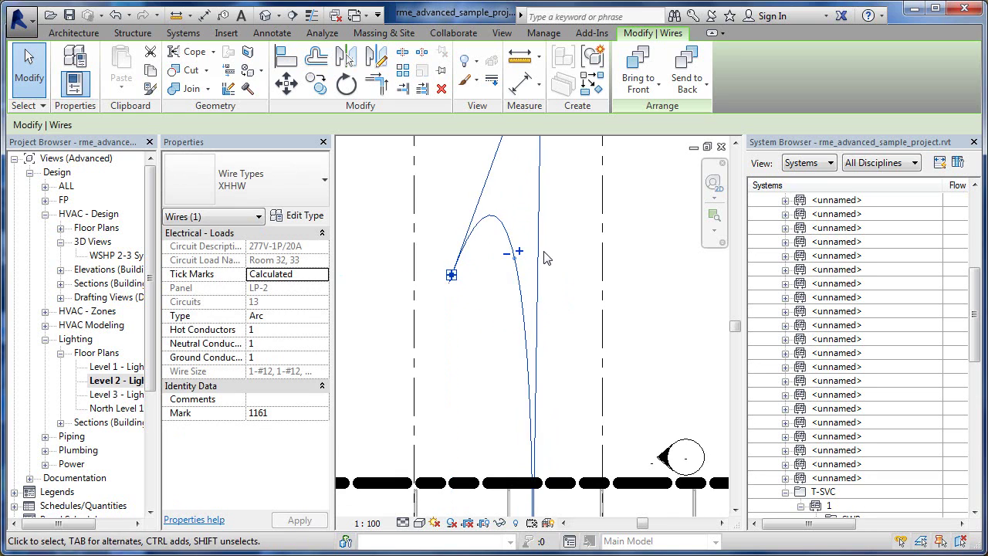
scroll(545, 258, "down", 2)
mouse_move(544, 185)
left_mouse_down()
mouse_move(538, 436)
mouse_move(527, 450)
left_mouse_up()
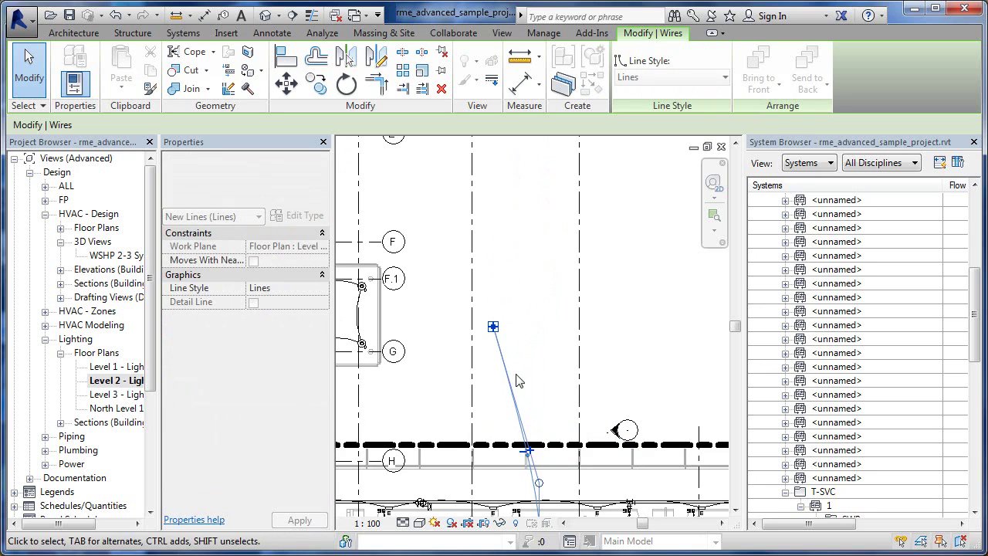
scroll(518, 370, "up", 3)
middle_click_drag(556, 351, 563, 191)
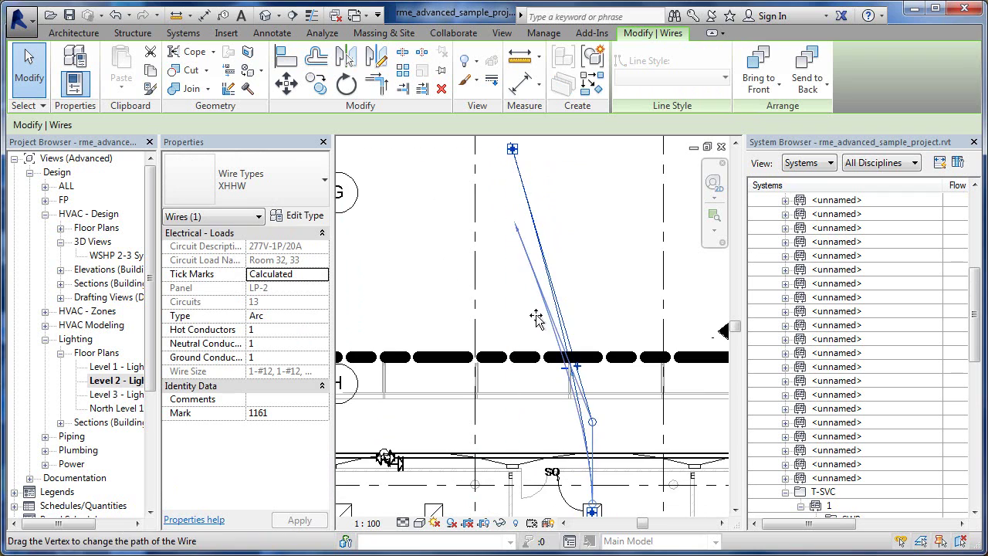
mouse_move(592, 422)
left_mouse_down()
mouse_move(550, 430)
mouse_move(524, 419)
left_mouse_up()
key("Escape")
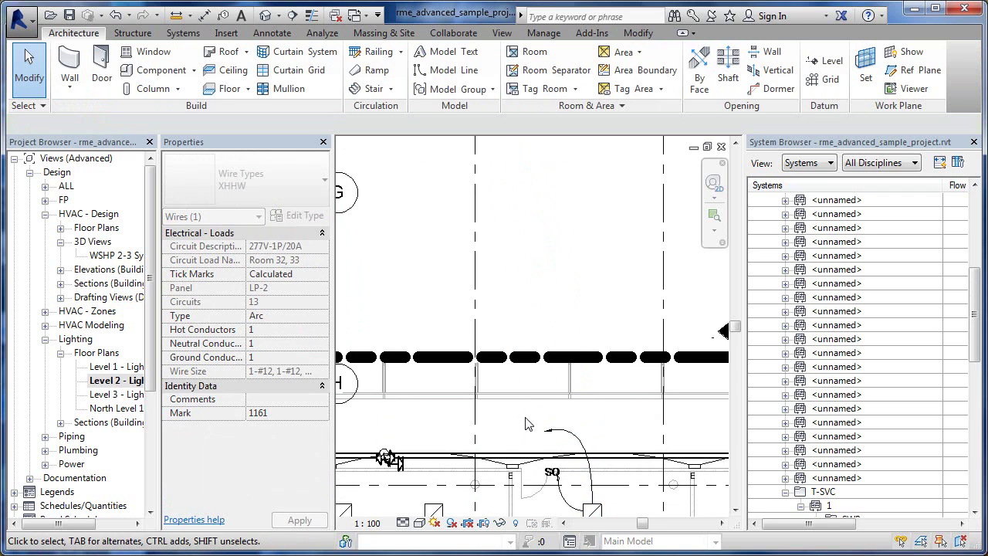
scroll(489, 236, "down", 2)
middle_click_drag(615, 340, 618, 271)
scroll(602, 301, "up", 1)
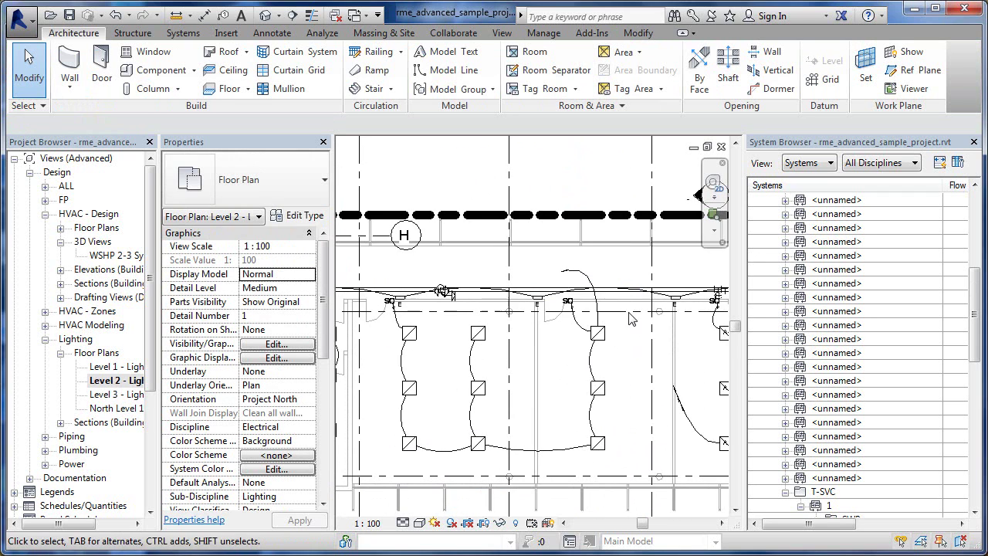
key("Tab")
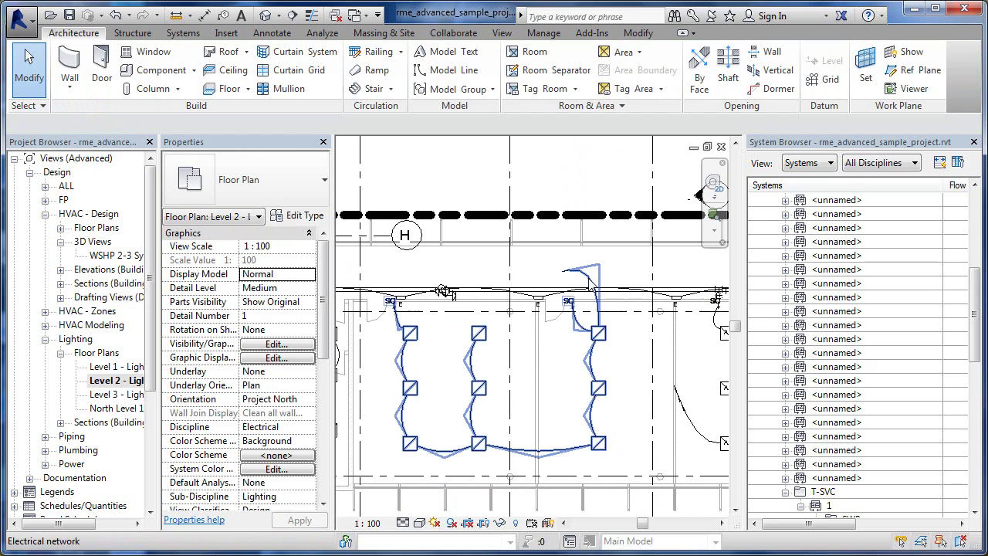
left_click(591, 287)
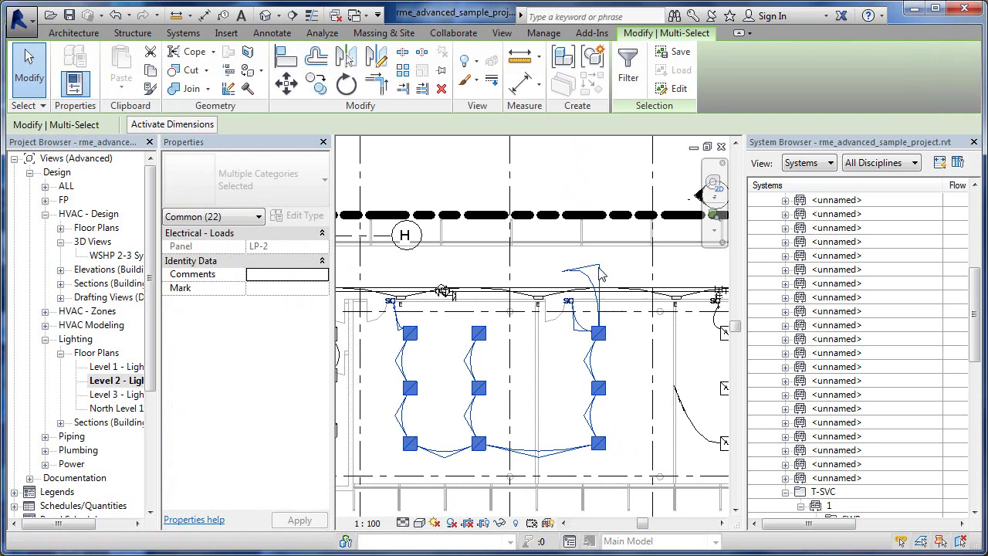
key("Escape")
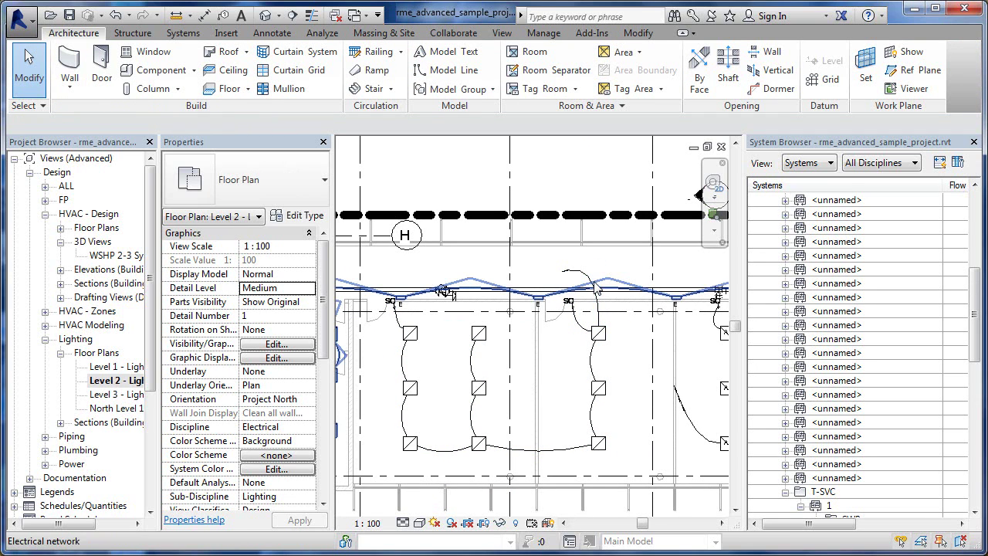
key("Tab")
key("Tab")
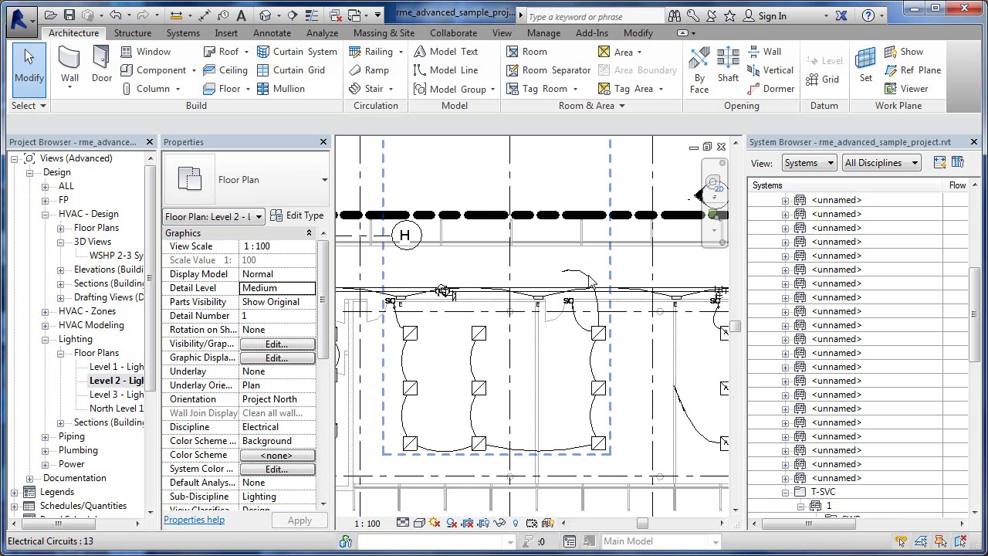
left_click(592, 287)
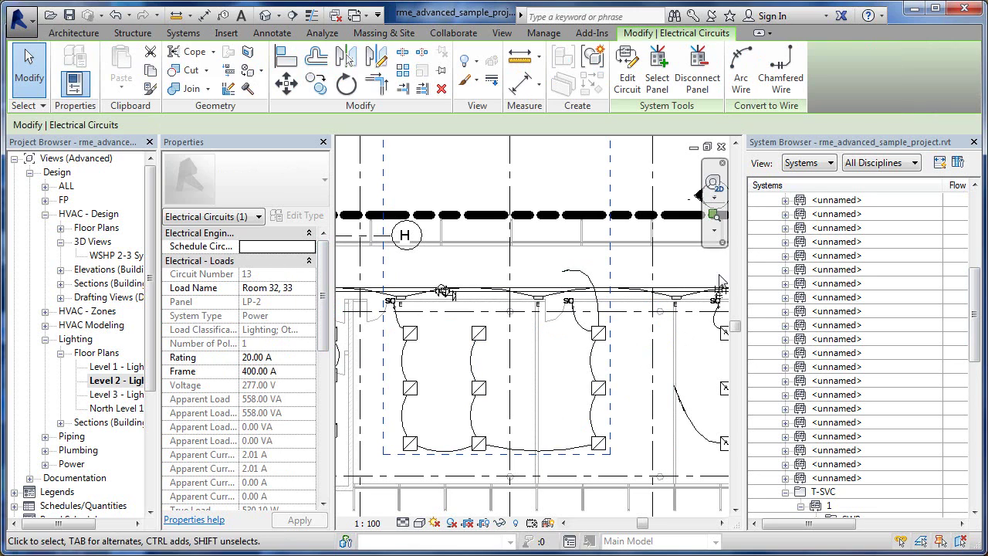
key("Escape")
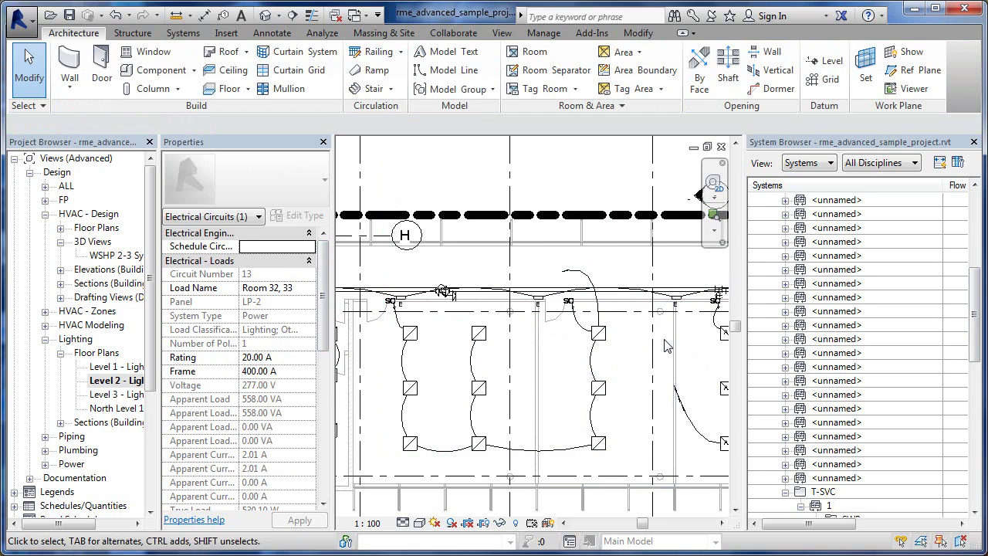
scroll(671, 328, "down", 3)
middle_click_drag(671, 328, 642, 342)
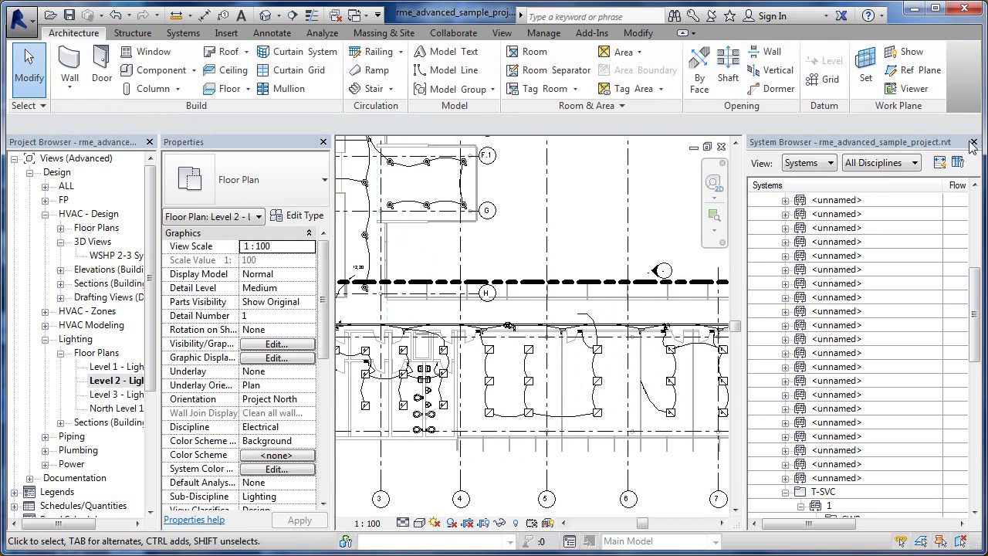
- Close the System Browser and zoom out to frame the whole Level 2 plan
left_click(975, 144)
scroll(644, 340, "down", 1)
scroll(643, 340, "down", 1)
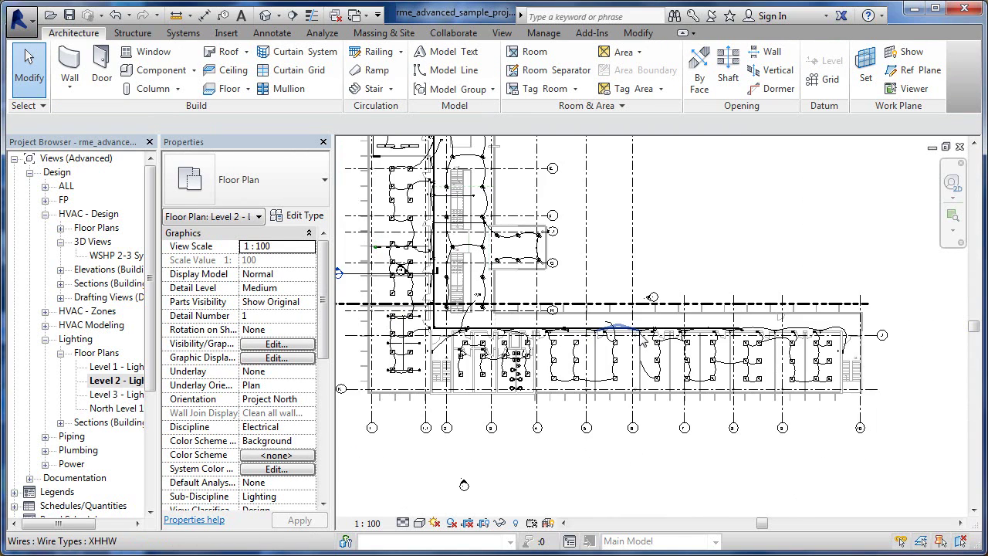
scroll(644, 340, "down", 1)
middle_click_drag(645, 342, 632, 353)
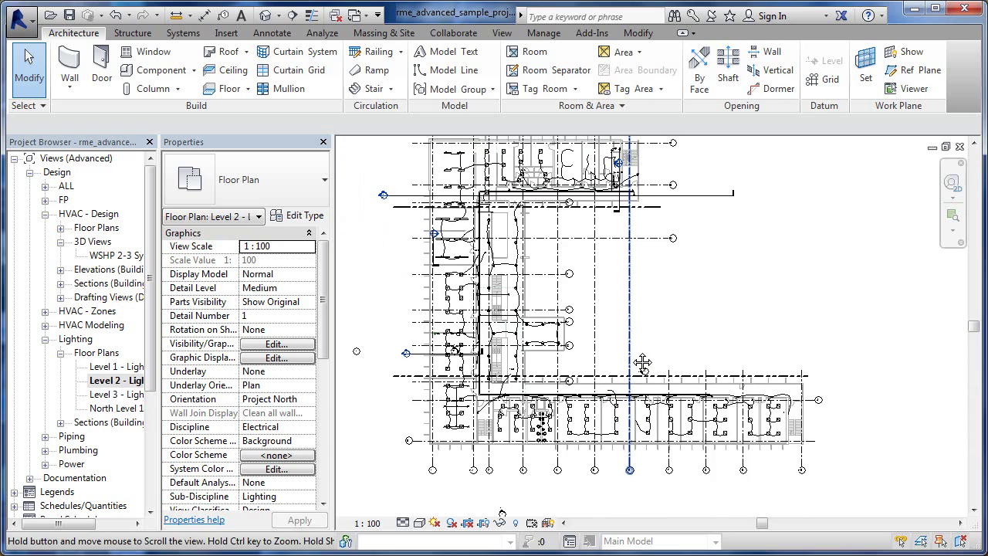